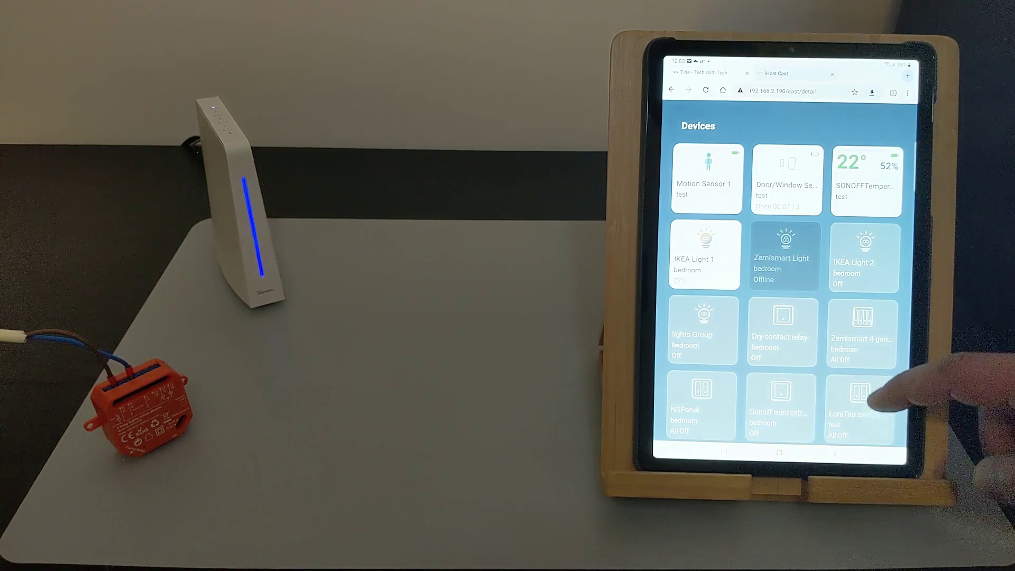
# Toggle the LoraTap switch's Channel 2 and Channel 1 on and back off, leaving it Fully Closed.
pyautogui.scroll(-3, 894, 370)
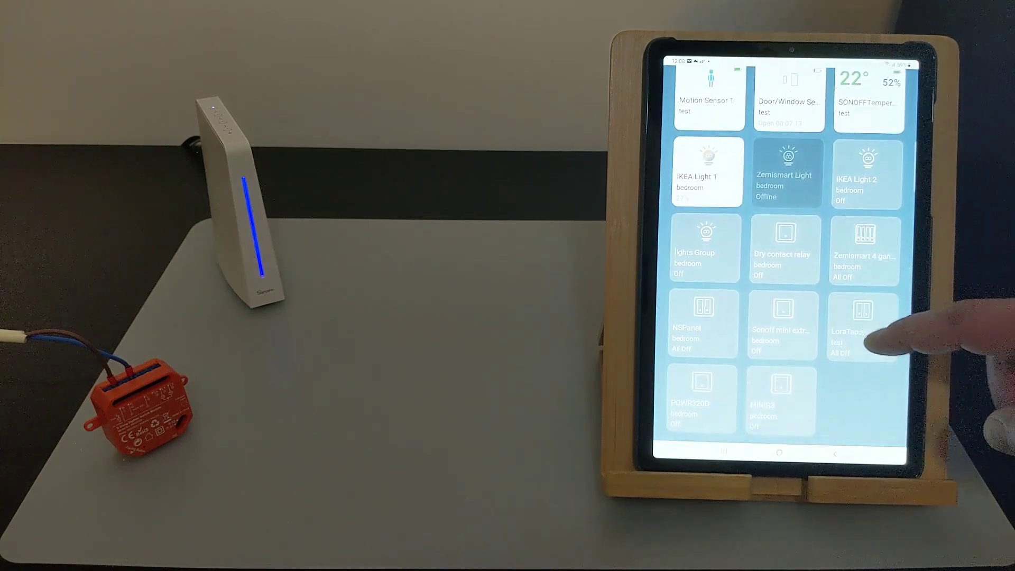
pyautogui.click(858, 325)
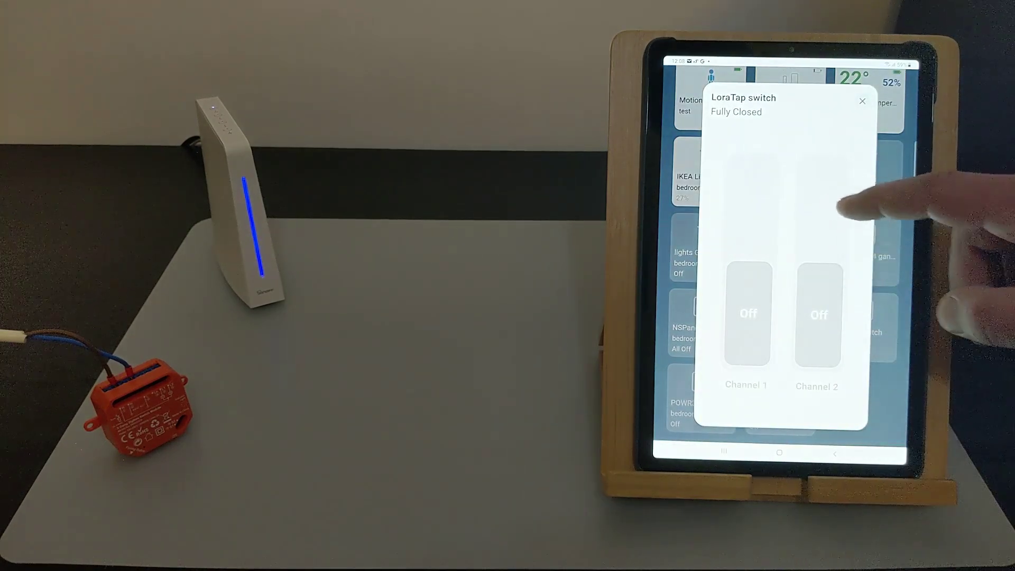
pyautogui.click(827, 209)
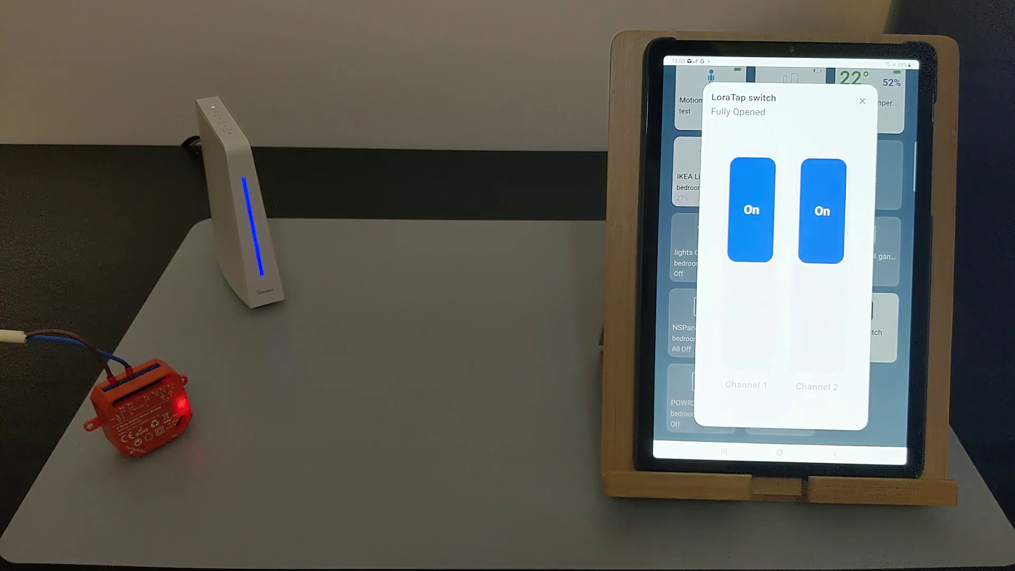
pyautogui.click(826, 338)
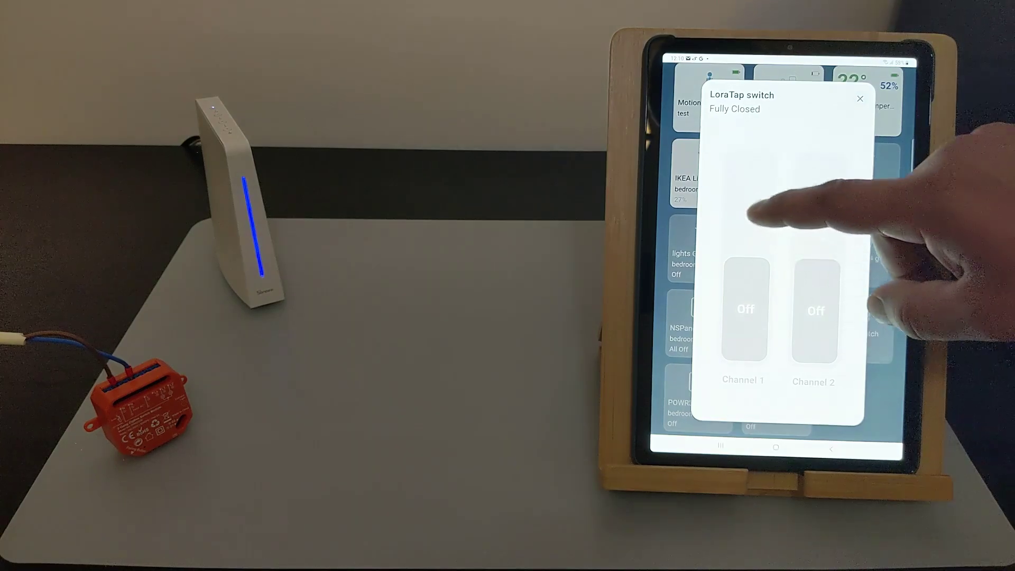
pyautogui.click(761, 224)
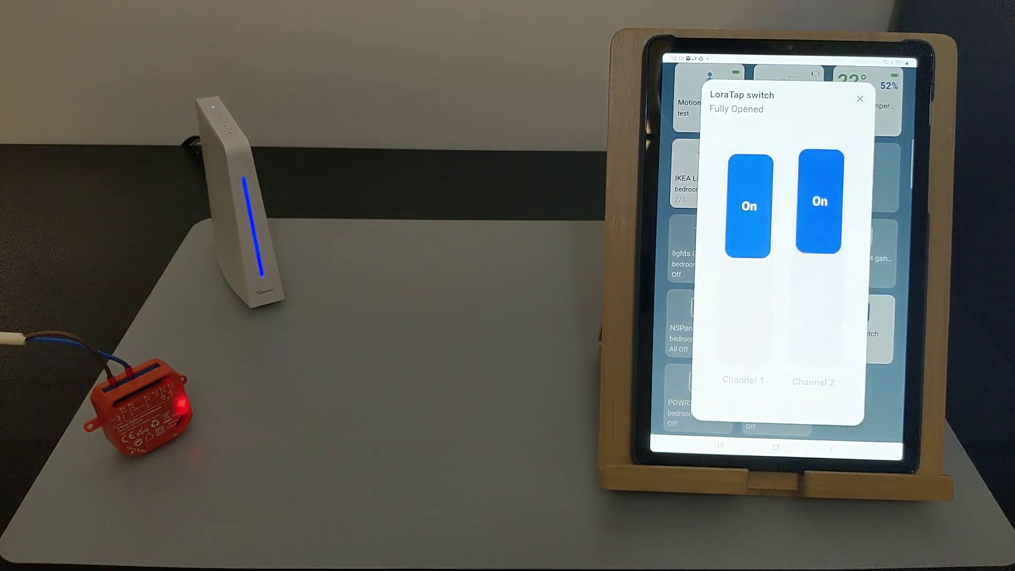
pyautogui.click(756, 334)
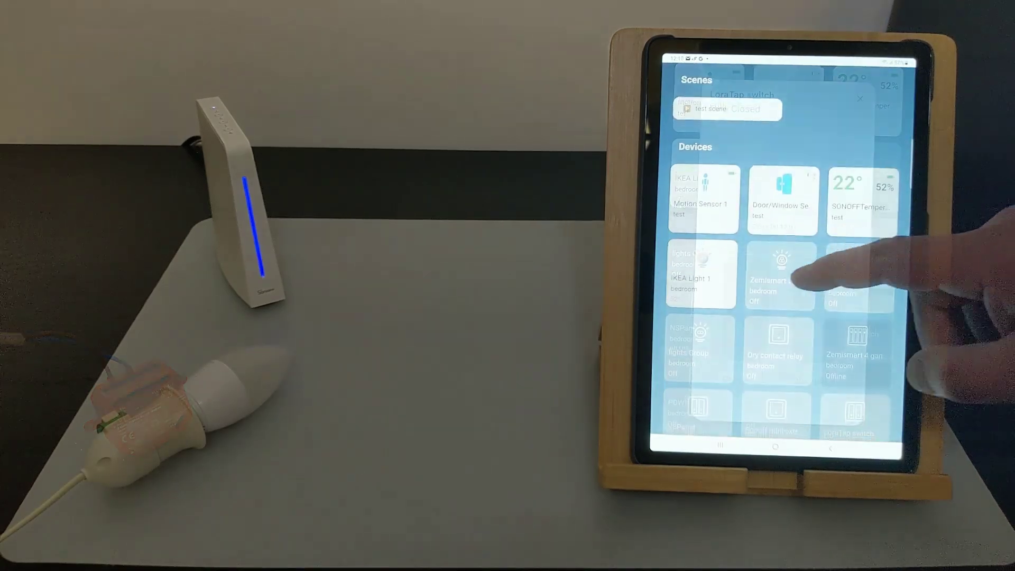
# Turn the Zemismart Light on and try purple, green and blue colours.
pyautogui.click(781, 269)
pyautogui.click(778, 349)
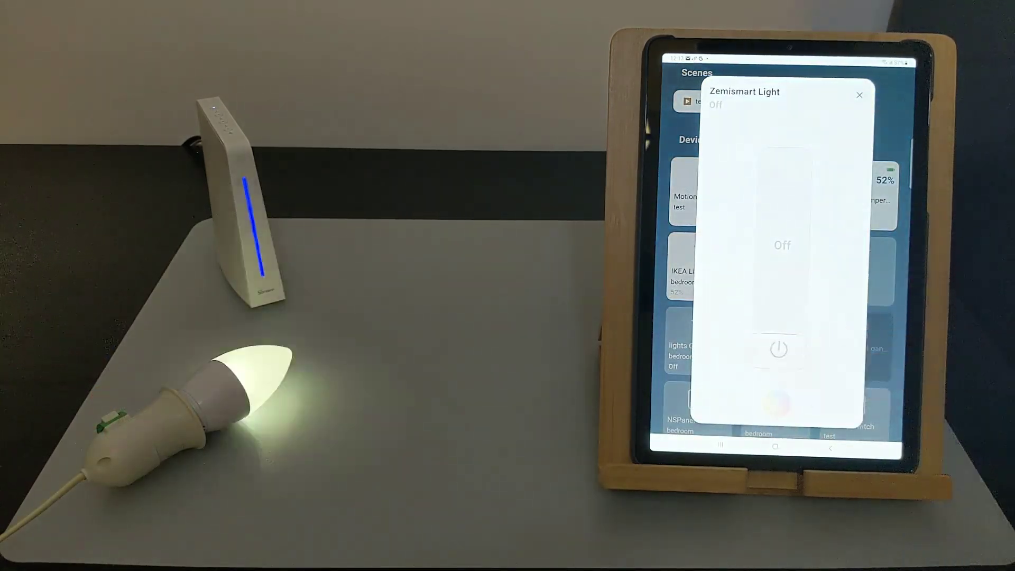
pyautogui.click(775, 404)
pyautogui.click(724, 211)
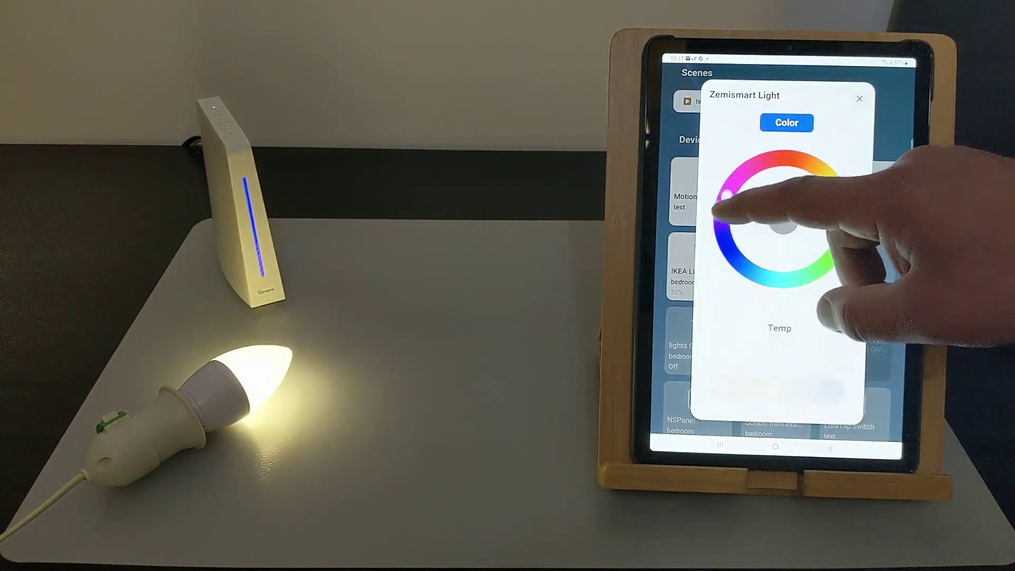
pyautogui.moveTo(841, 203); pyautogui.dragTo(827, 258)
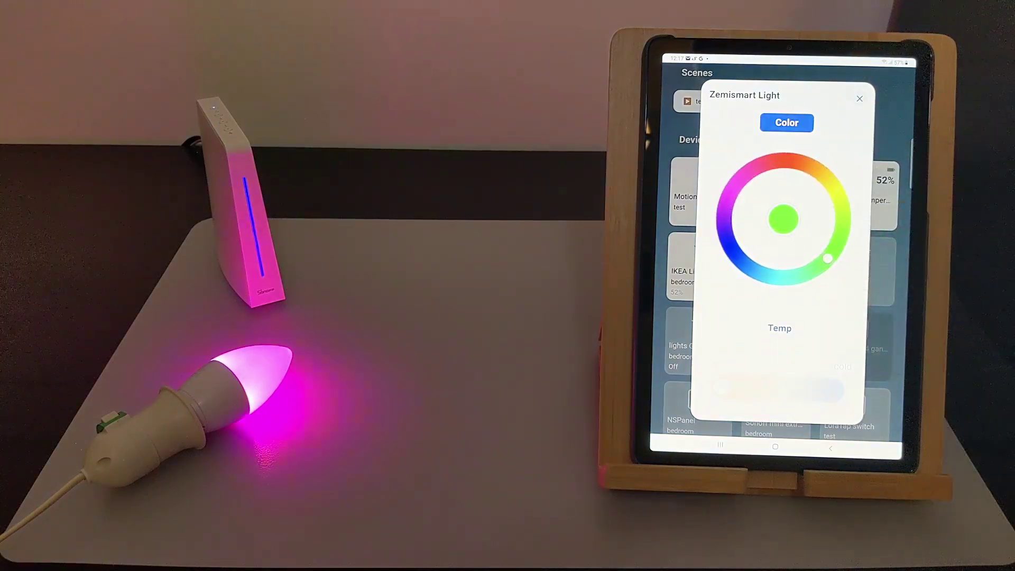
pyautogui.click(746, 265)
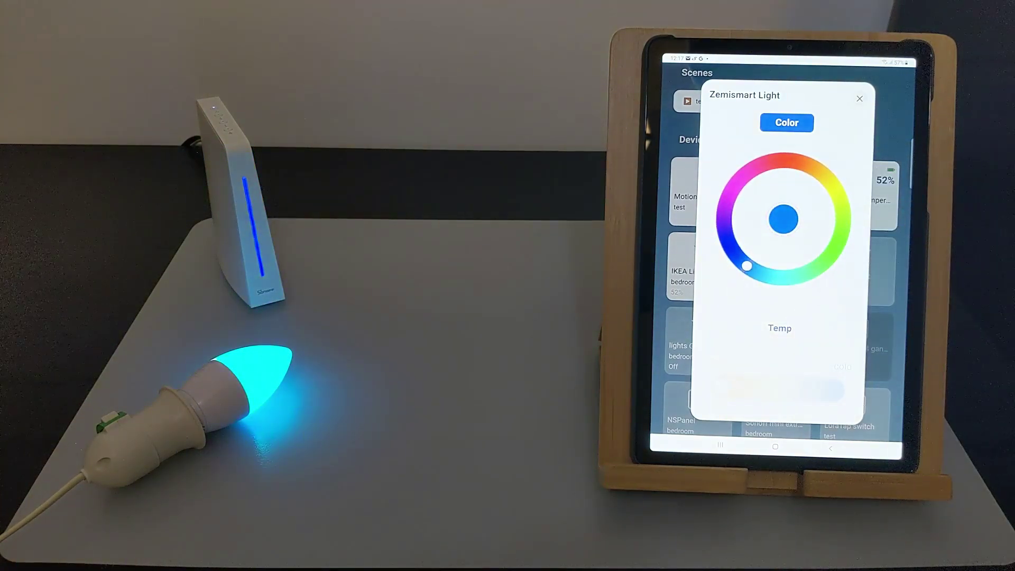
# Try warm and cold white on the bulb, then dim it from full to about 25% brightness.
pyautogui.click(780, 328)
pyautogui.click(740, 389)
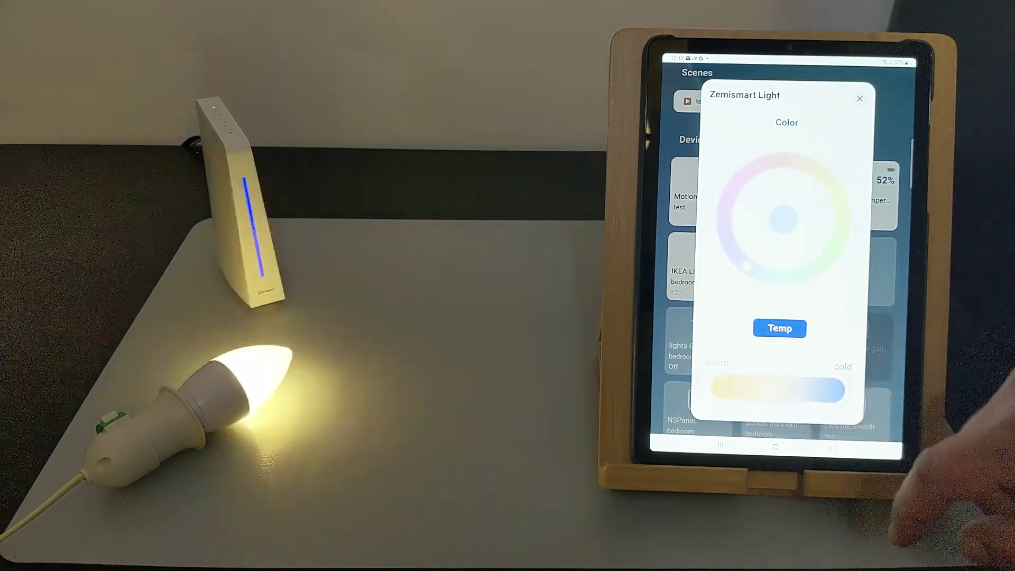
pyautogui.moveTo(779, 395); pyautogui.dragTo(832, 389)
pyautogui.click(720, 389)
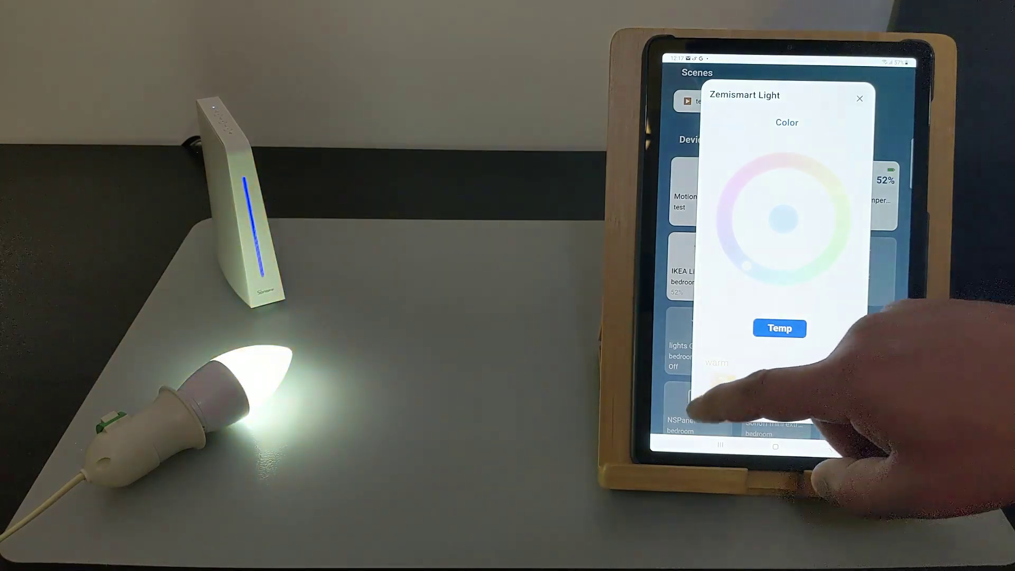
pyautogui.click(859, 98)
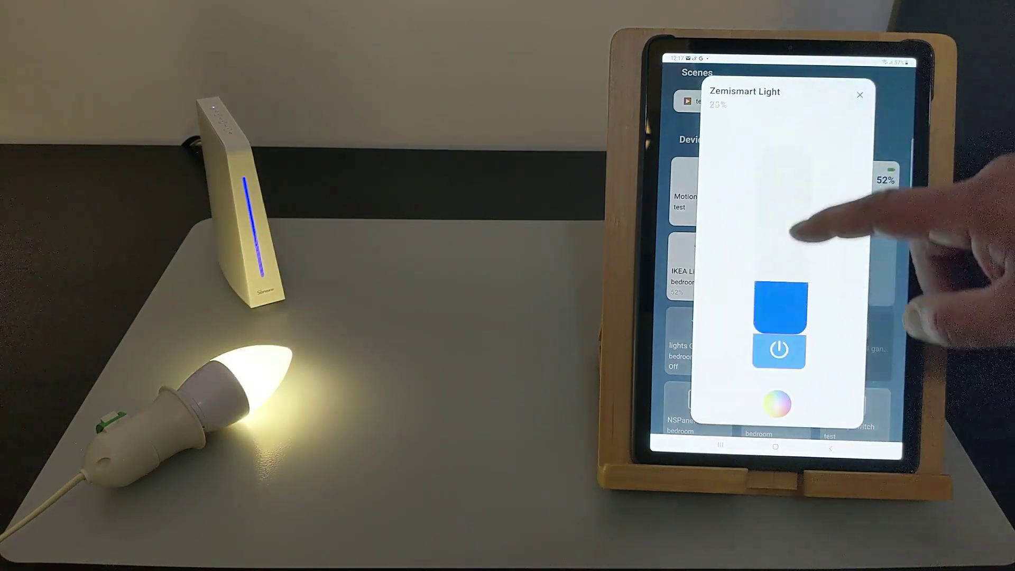
pyautogui.click(812, 151)
pyautogui.moveTo(813, 148); pyautogui.dragTo(804, 291)
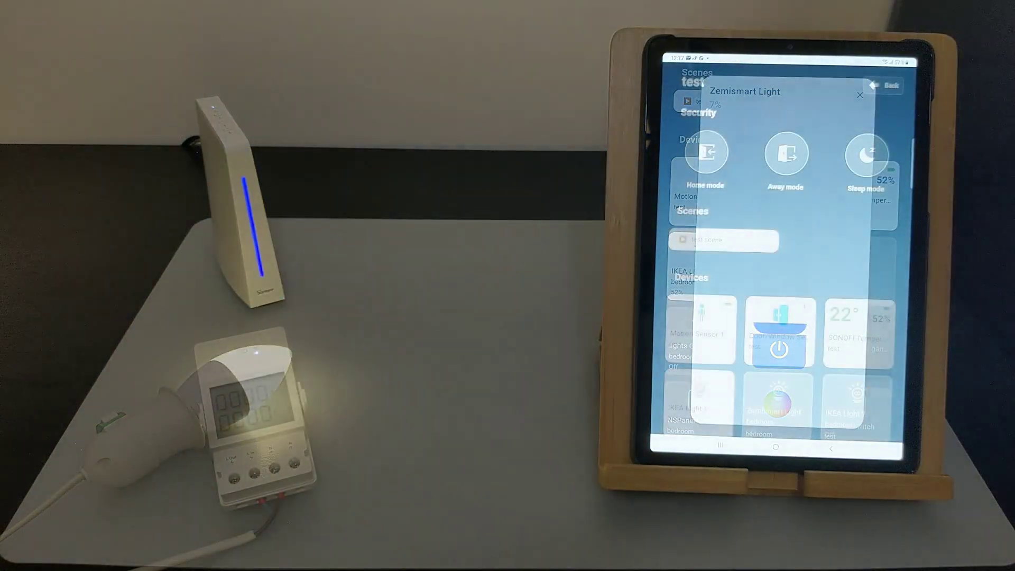
# Toggle the POWR320D relay on and off.
pyautogui.scroll(-5, 840, 370)
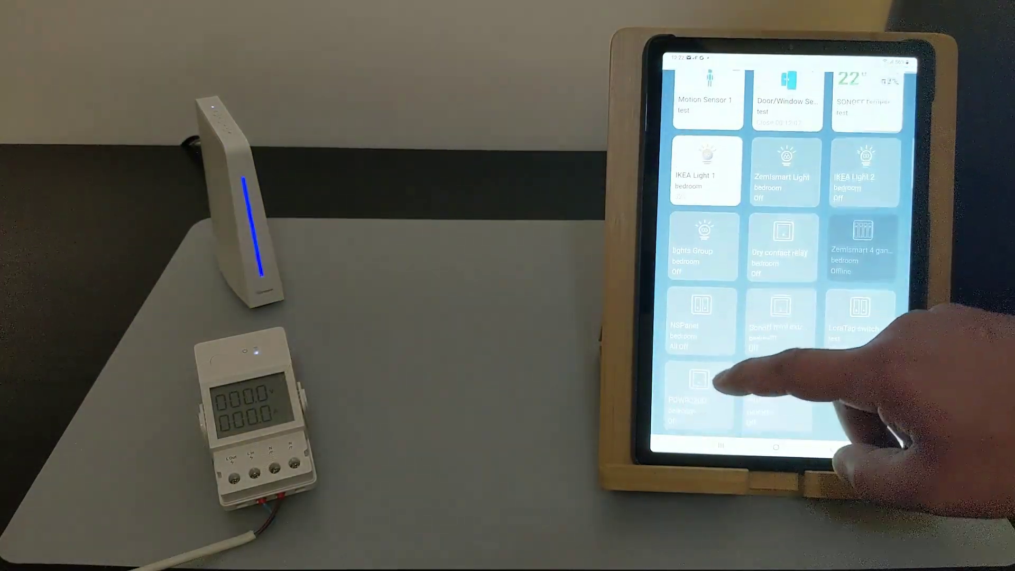
pyautogui.click(703, 386)
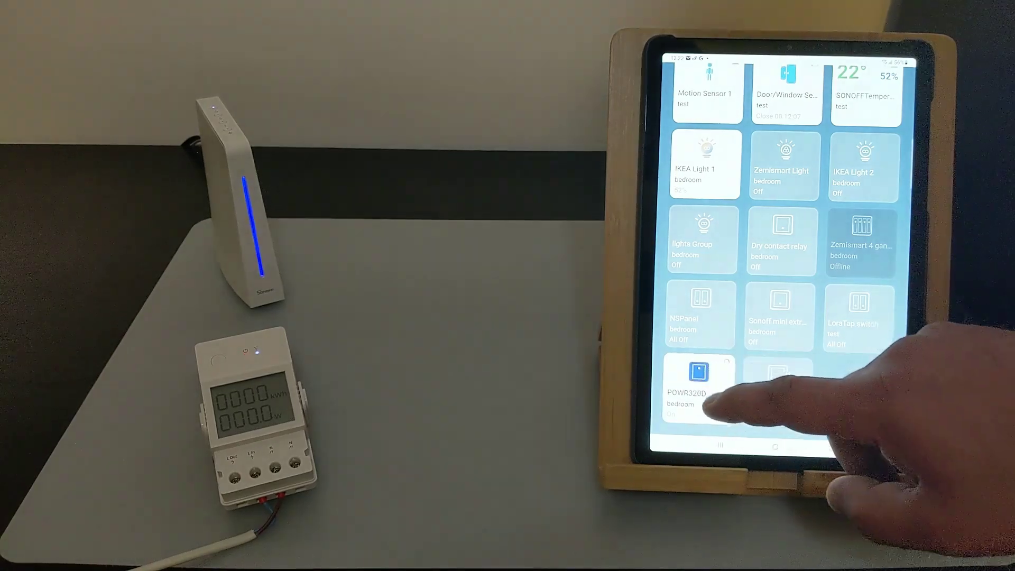
pyautogui.click(706, 394)
pyautogui.click(698, 385)
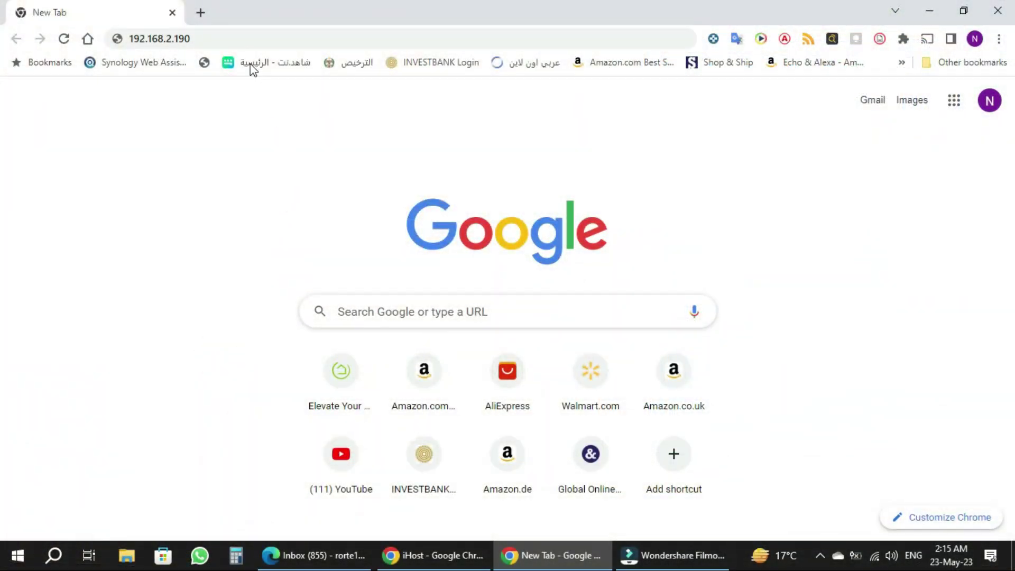
# Reload the iHost gateway login page at 192.168.2.190 from Chrome's address bar.
pyautogui.click(238, 40)
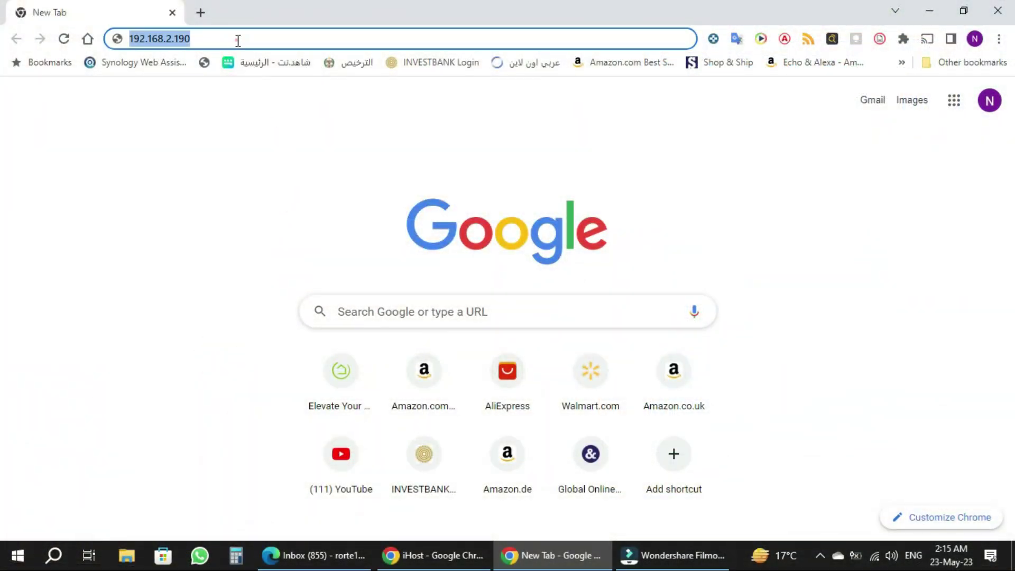
pyautogui.click(224, 161)
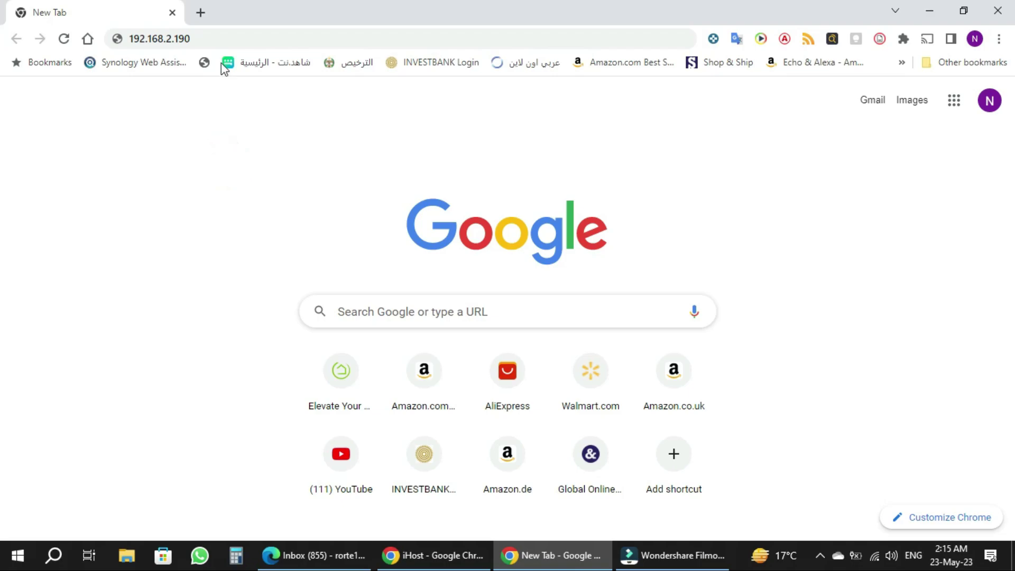
pyautogui.click(225, 38)
pyautogui.click(225, 38)
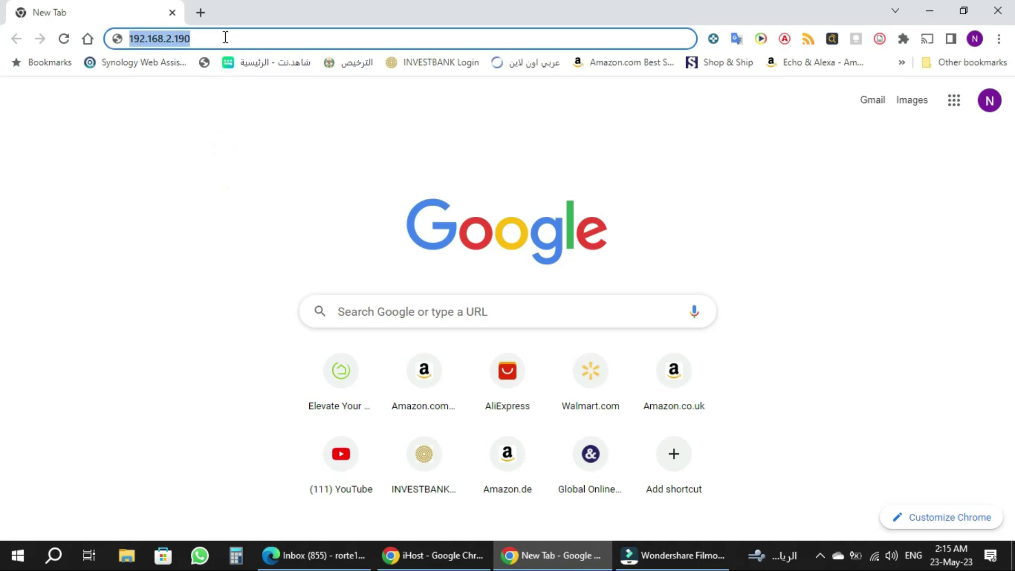
pyautogui.press('Return')
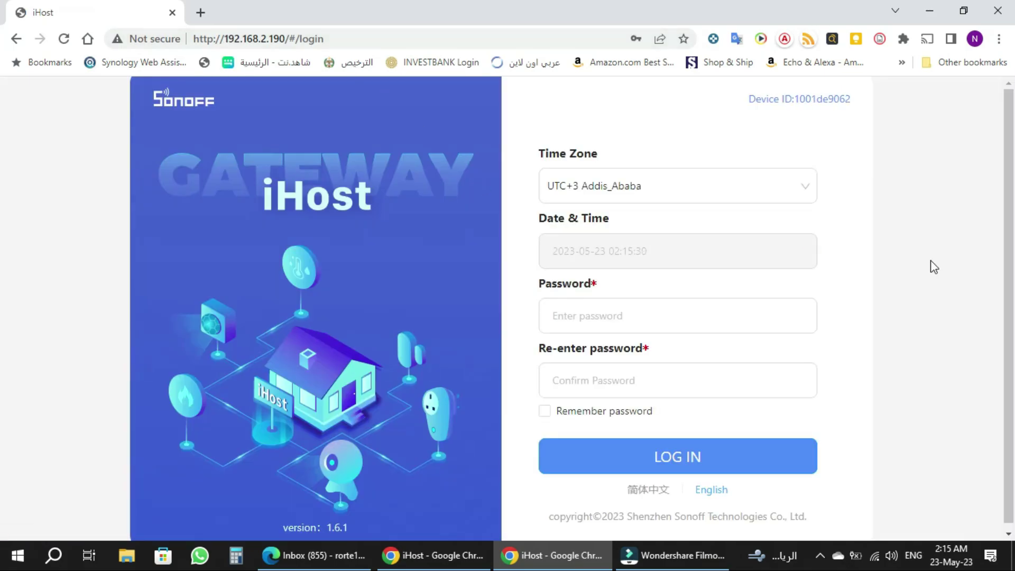
# Switch to full screen, enter and confirm the gateway password, and log in.
pyautogui.press('F11')
pyautogui.click(628, 288)
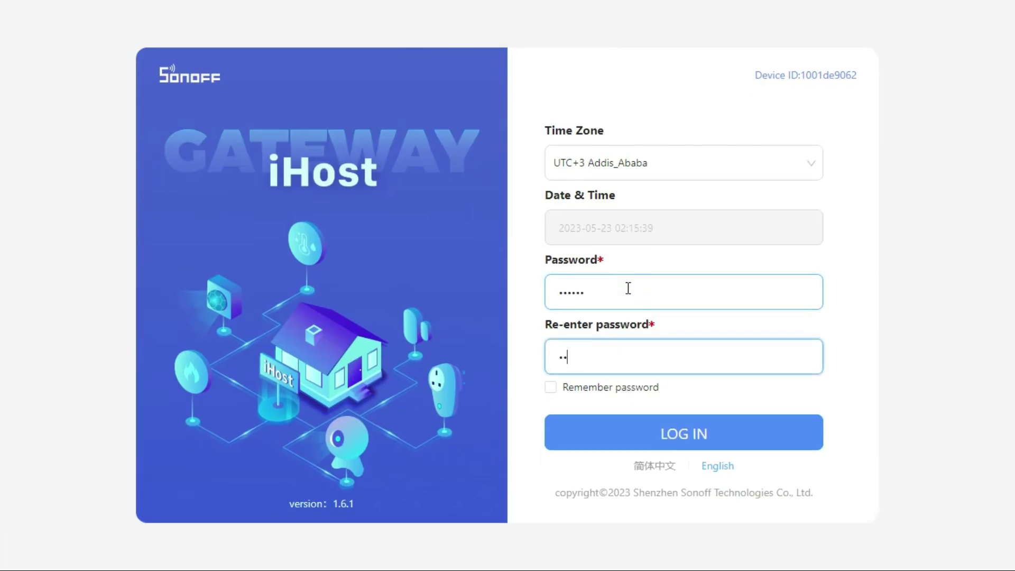
pyautogui.click(551, 387)
pyautogui.click(655, 447)
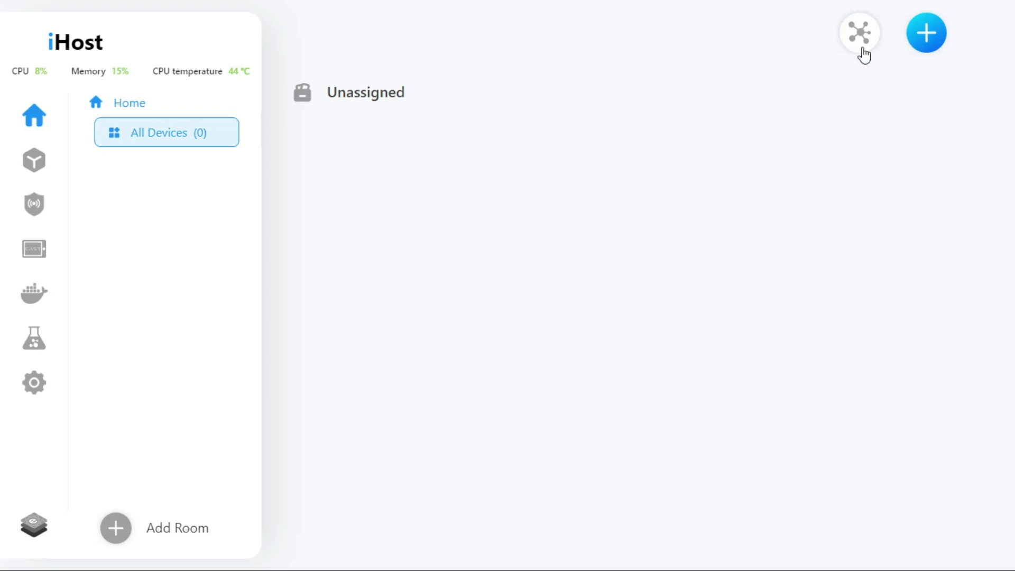
# Add Camera241 through automatic camera search, entering its login username and password.
pyautogui.click(920, 38)
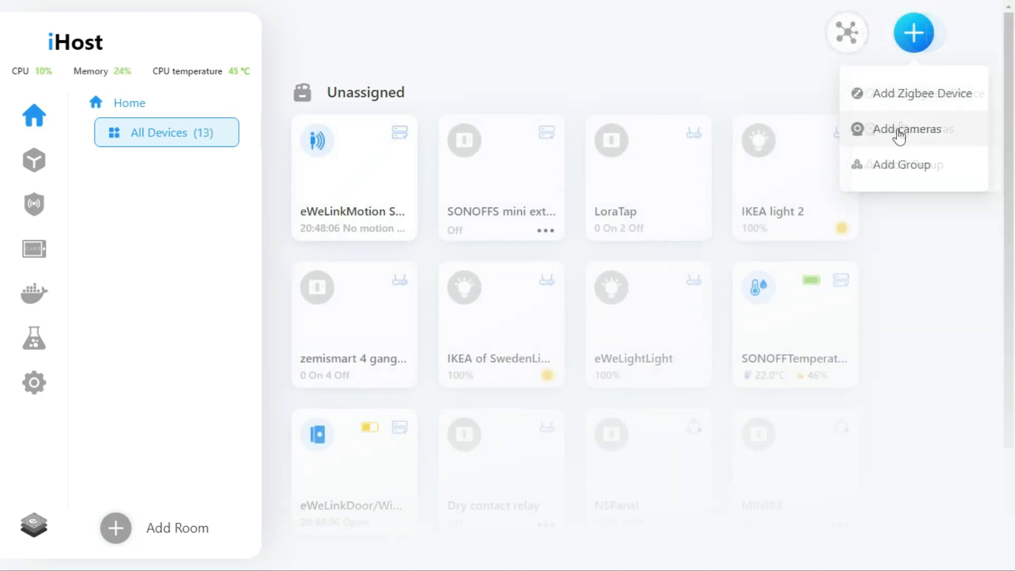
pyautogui.click(895, 130)
pyautogui.click(420, 298)
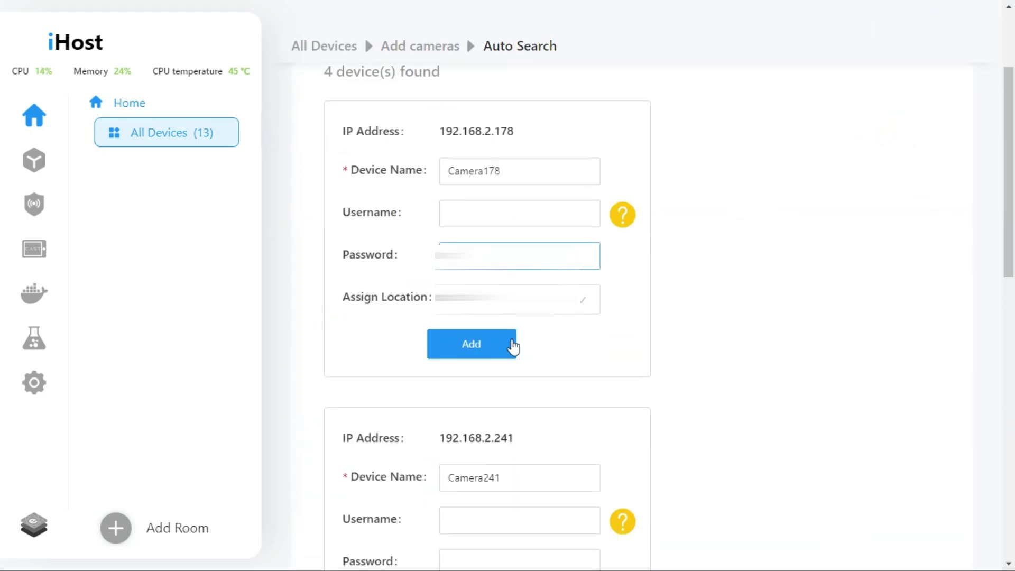
pyautogui.scroll(-8, 516, 360)
pyautogui.scroll(10, 521, 367)
pyautogui.click(520, 280)
pyautogui.click(519, 322)
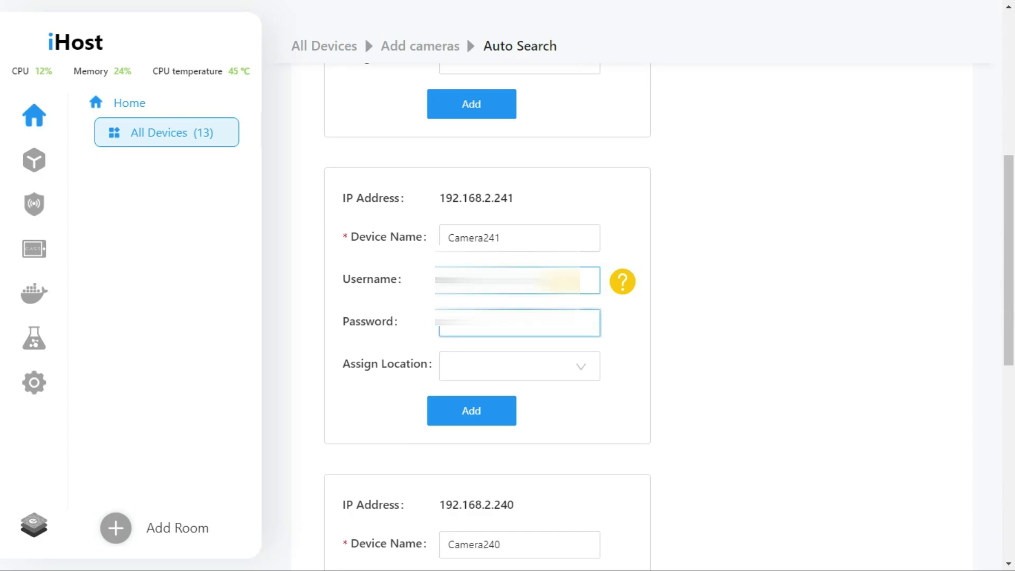
pyautogui.click(438, 413)
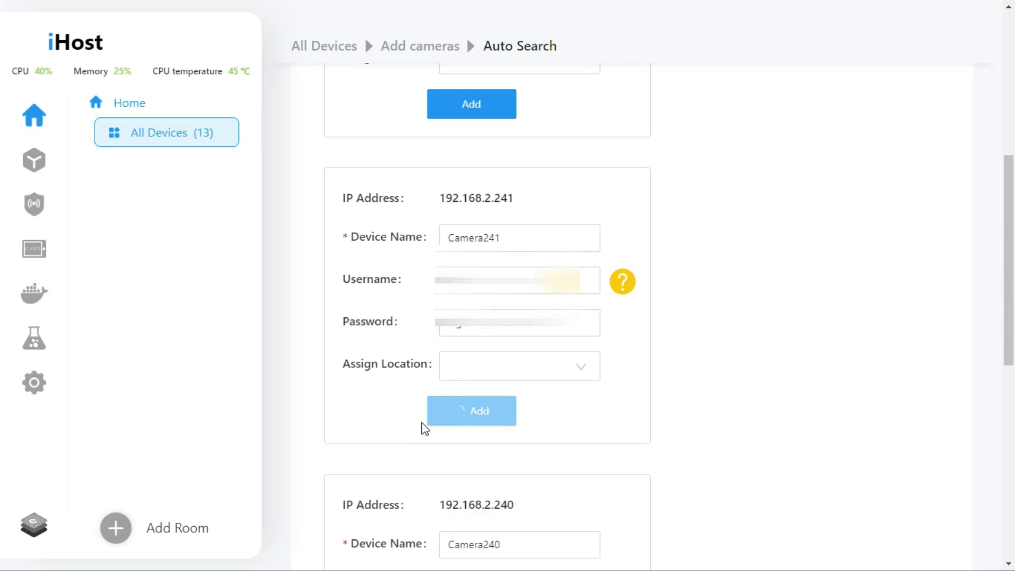
# Preview Camera241's live video from All Devices, enlarge it, then close the player.
pyautogui.click(103, 138)
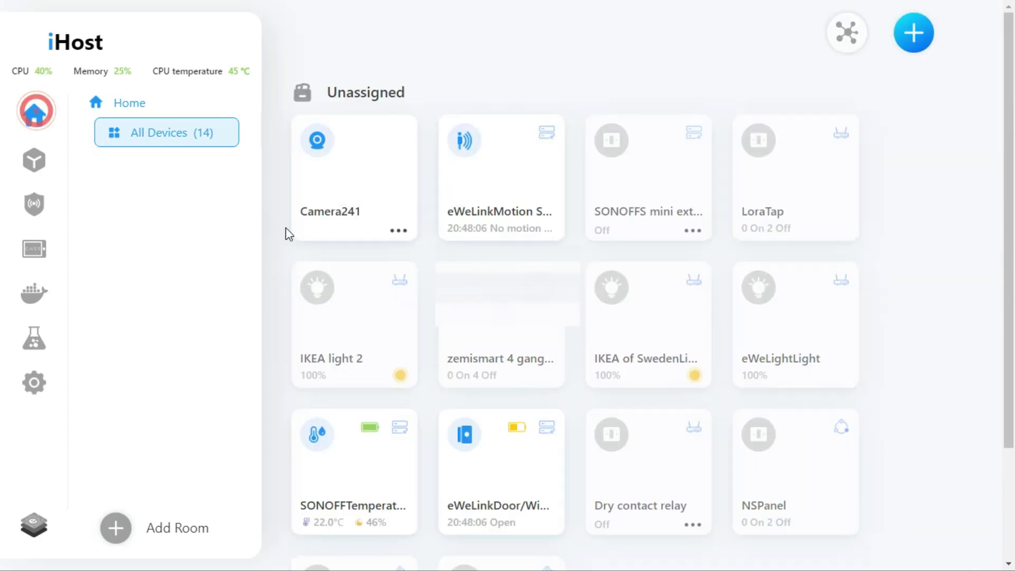
pyautogui.click(345, 185)
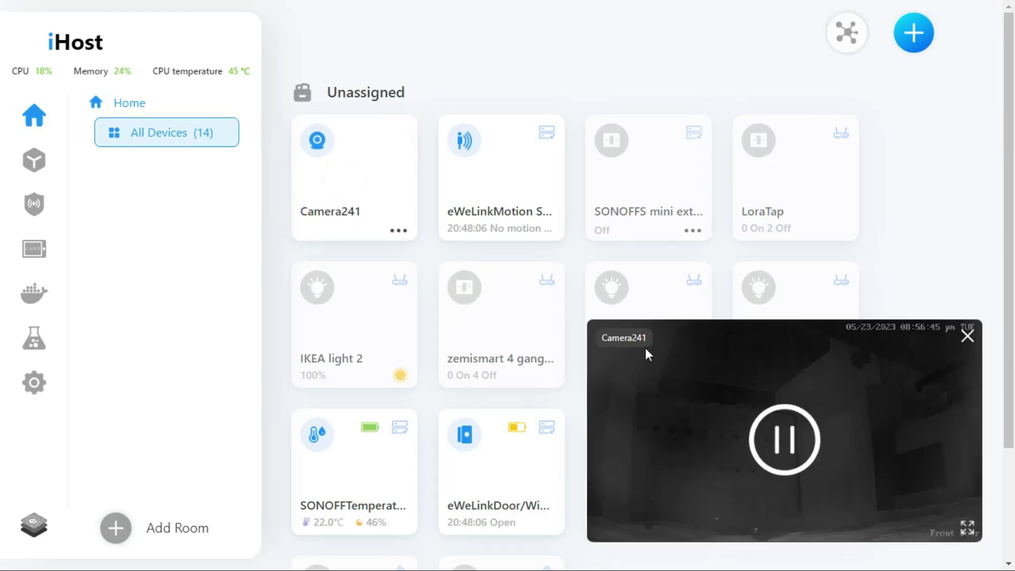
pyautogui.click(968, 528)
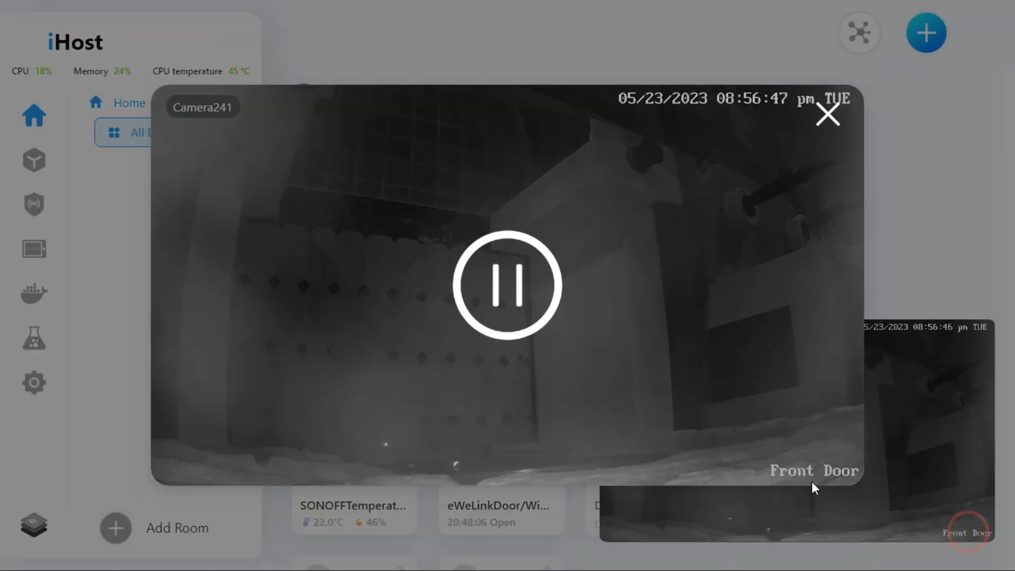
pyautogui.click(823, 117)
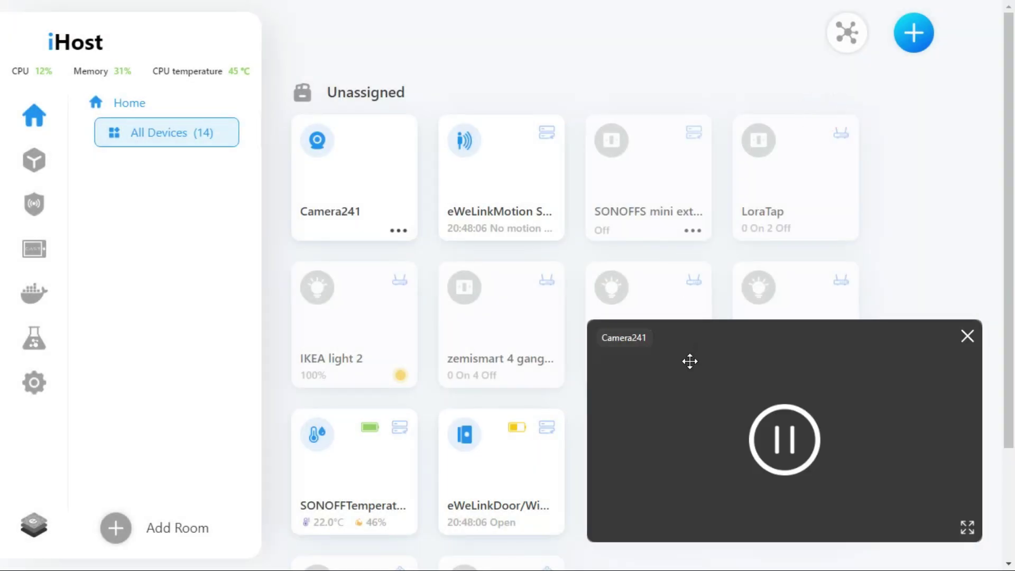
pyautogui.click(967, 336)
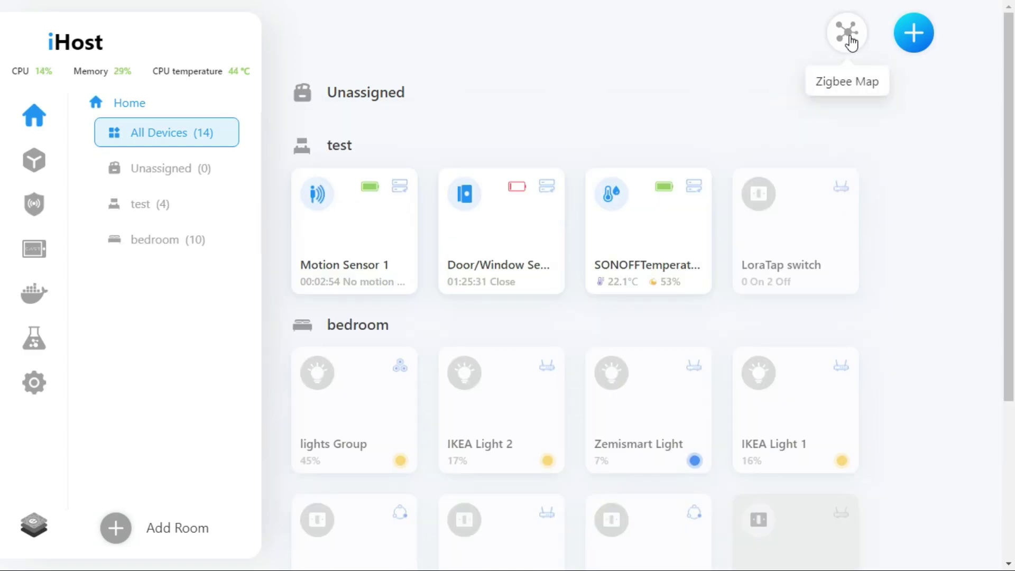
# Open the Zigbee Map and drag the root, Door/Window Sensor, Motion Sensor and mini extreme nodes.
pyautogui.click(847, 34)
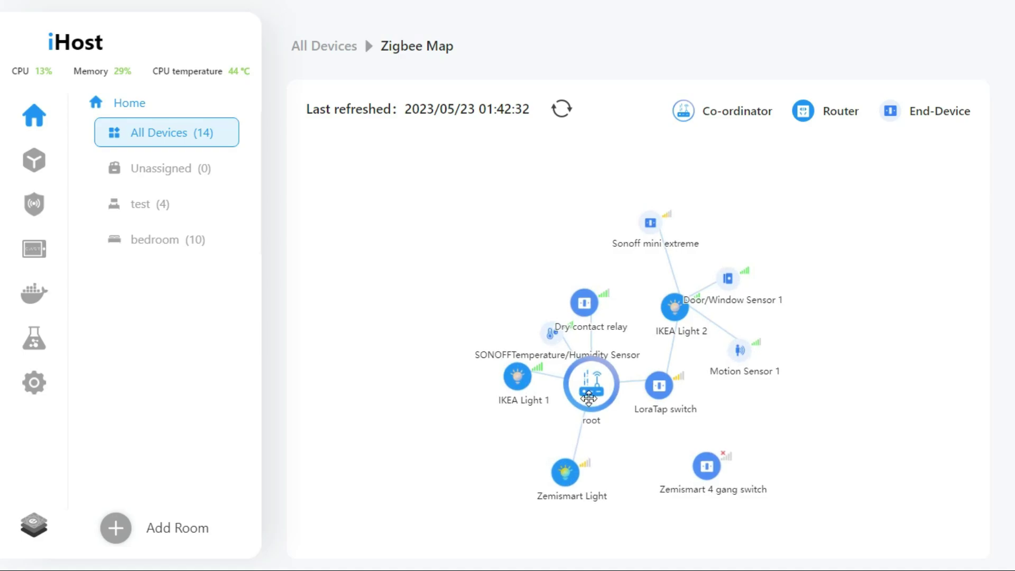
pyautogui.moveTo(588, 398); pyautogui.dragTo(395, 398)
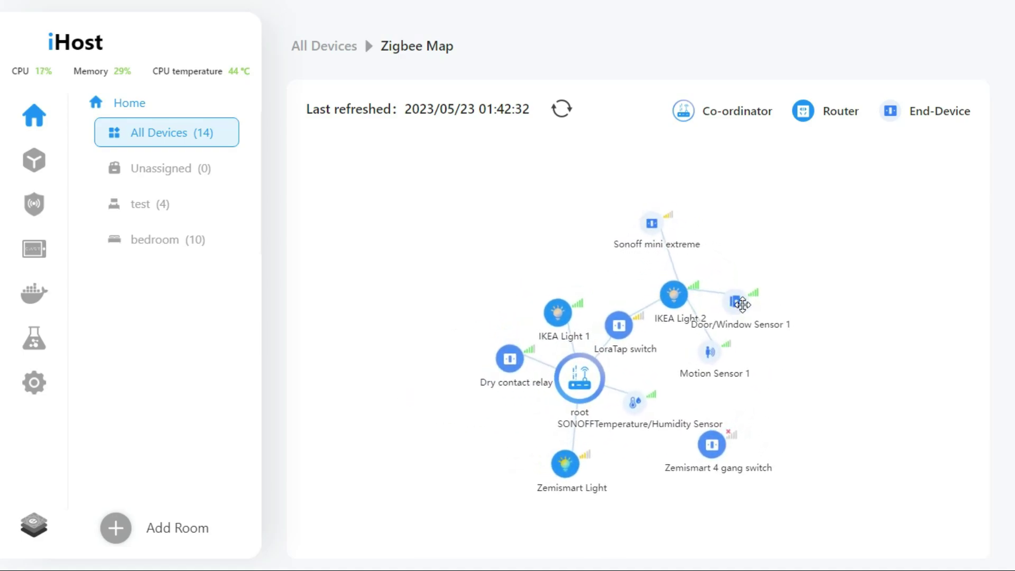
pyautogui.moveTo(735, 308); pyautogui.dragTo(926, 242)
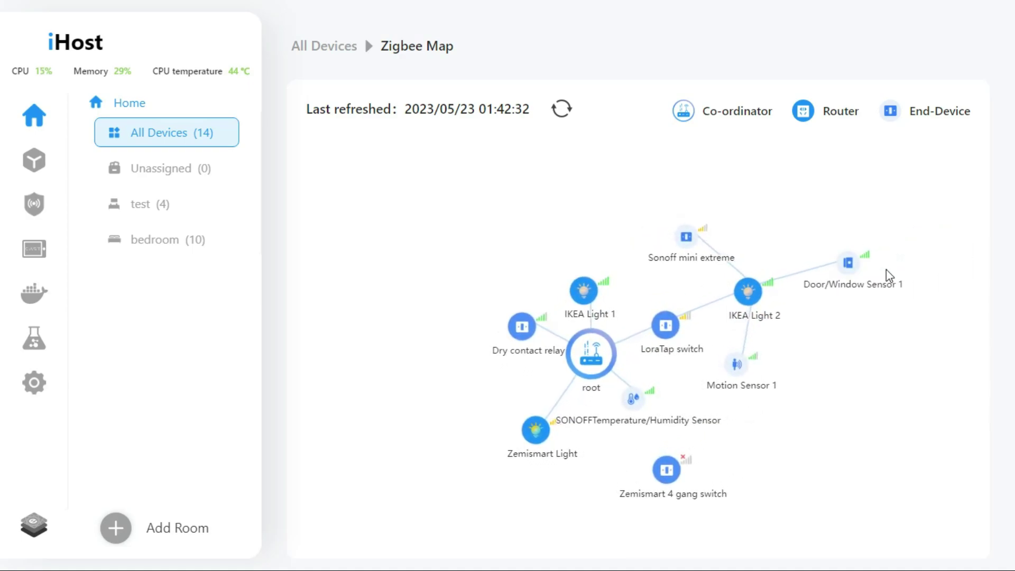
pyautogui.moveTo(735, 376); pyautogui.dragTo(913, 235)
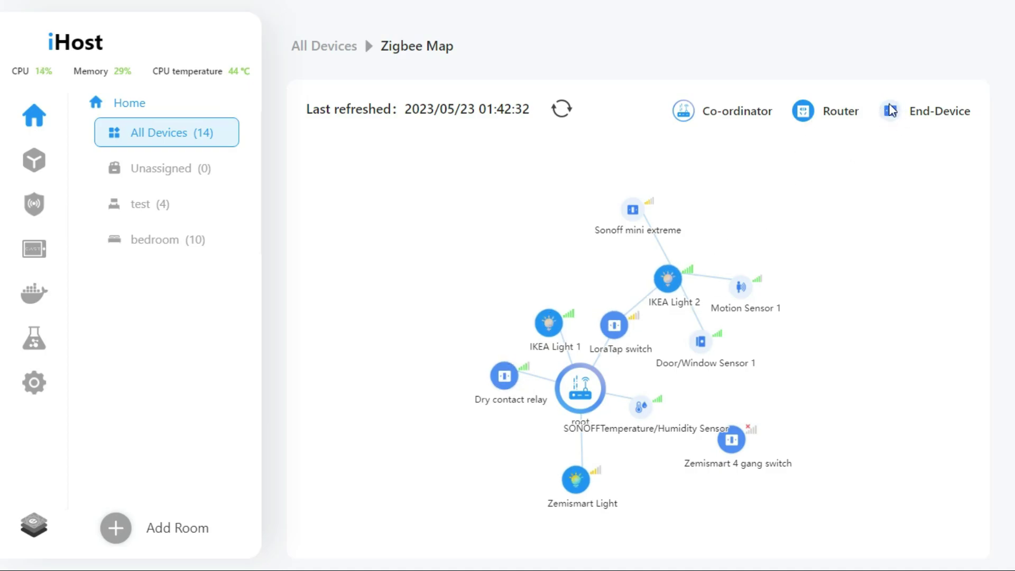
pyautogui.moveTo(633, 209); pyautogui.dragTo(795, 173)
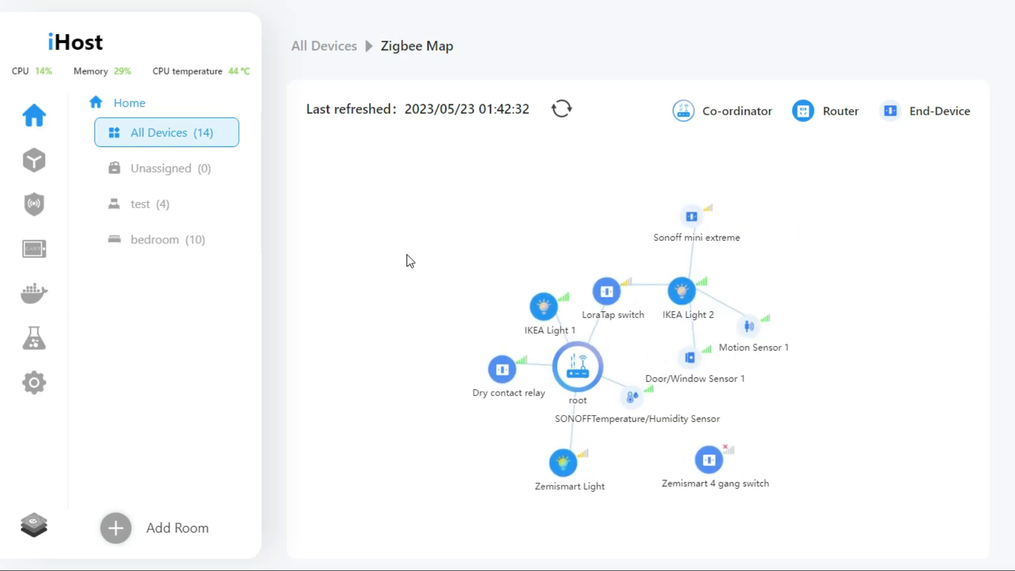
pyautogui.click(36, 165)
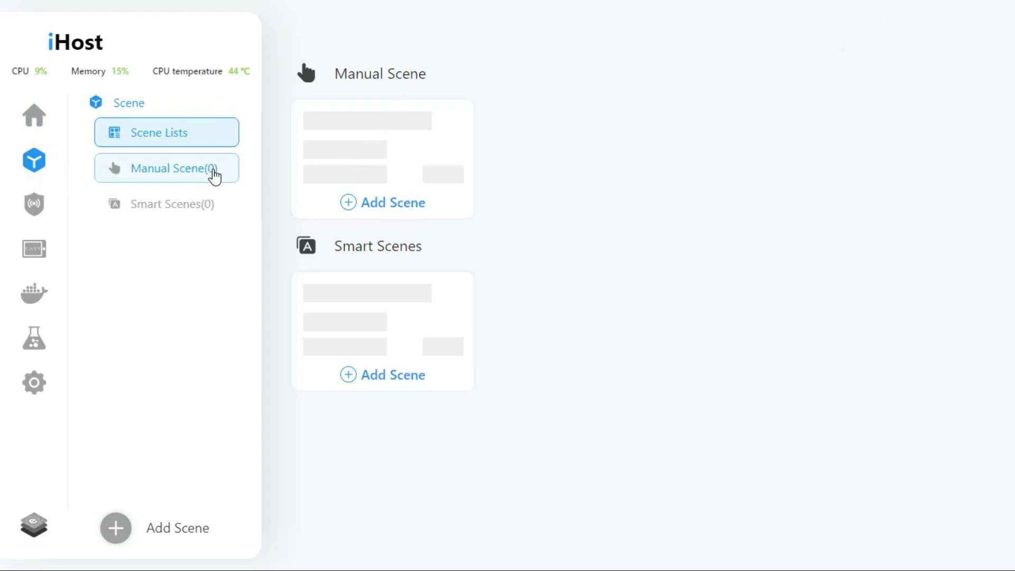
# Browse the Smart Security and Cast pages, skip the Cast intro, then open the Docker Add-on List.
pyautogui.click(35, 206)
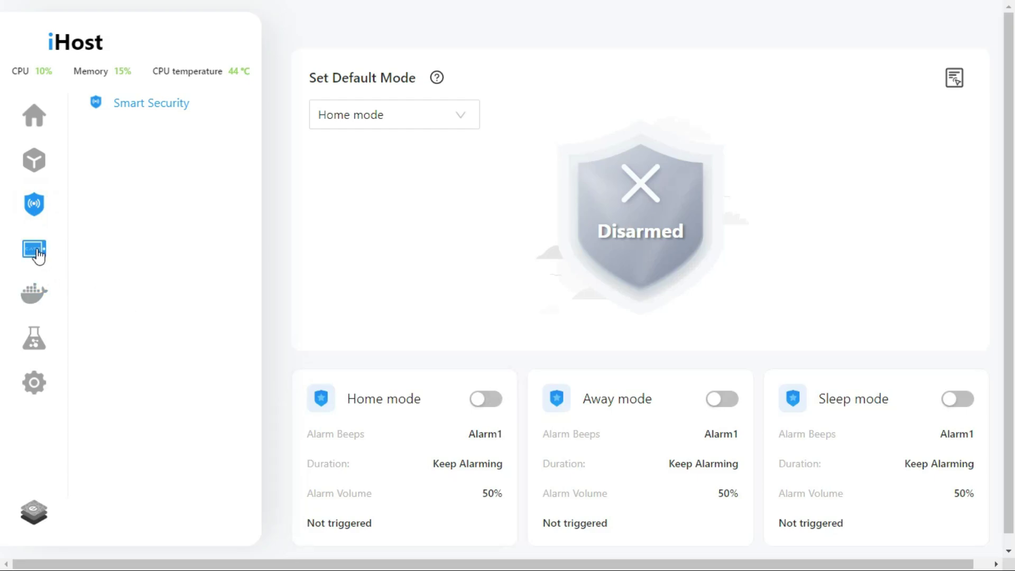
pyautogui.click(34, 250)
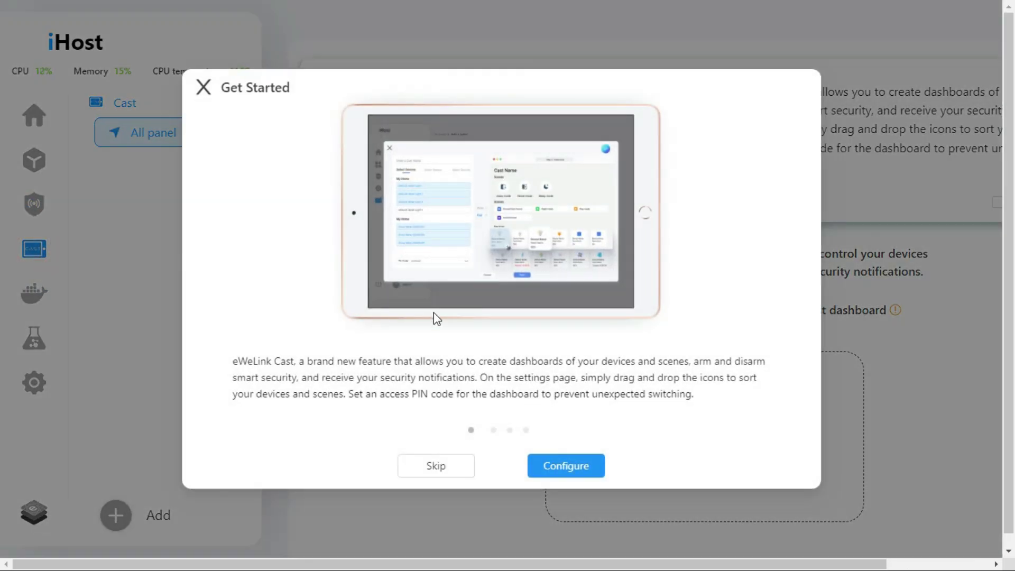
pyautogui.click(433, 468)
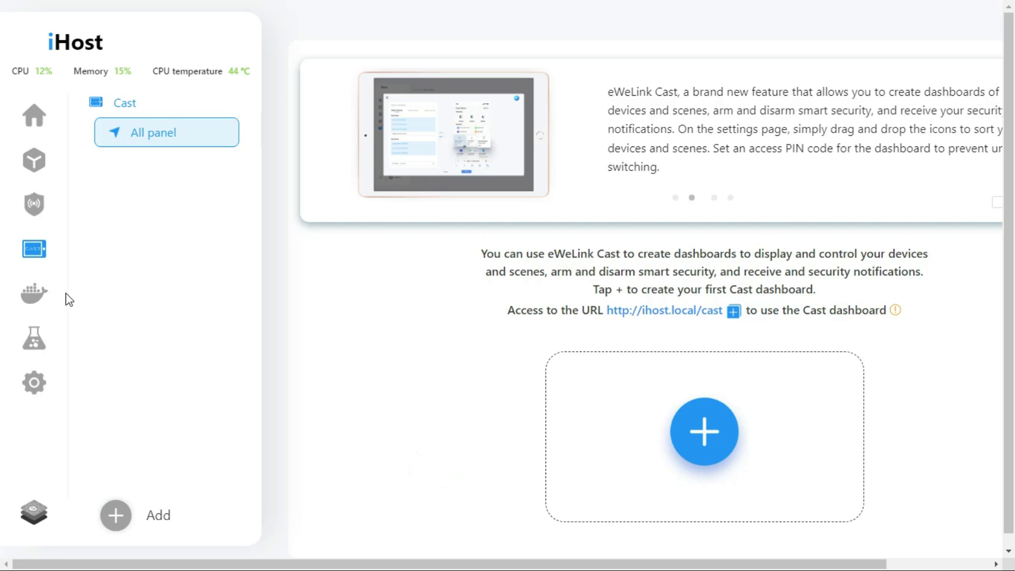
pyautogui.click(33, 302)
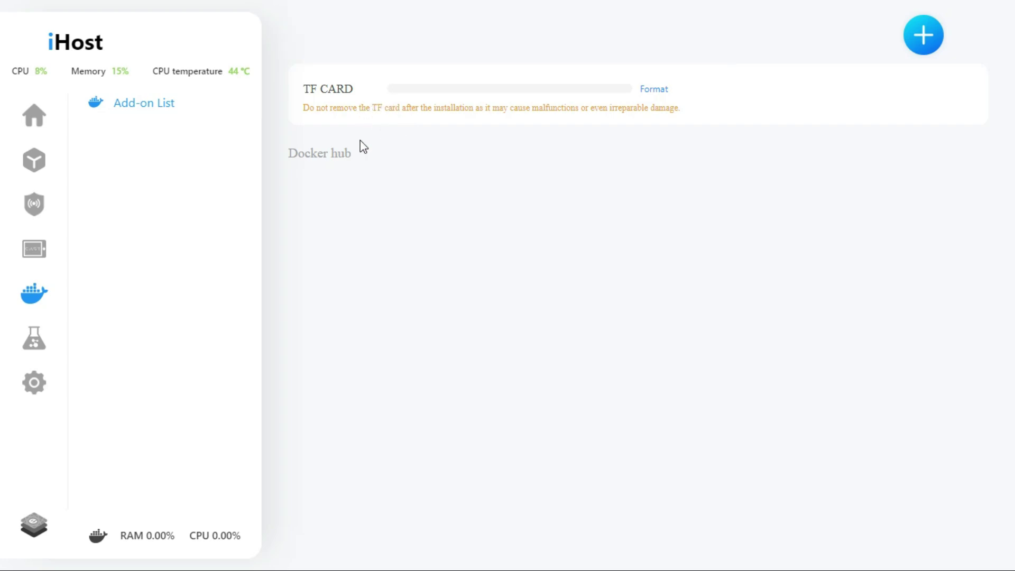
pyautogui.click(36, 342)
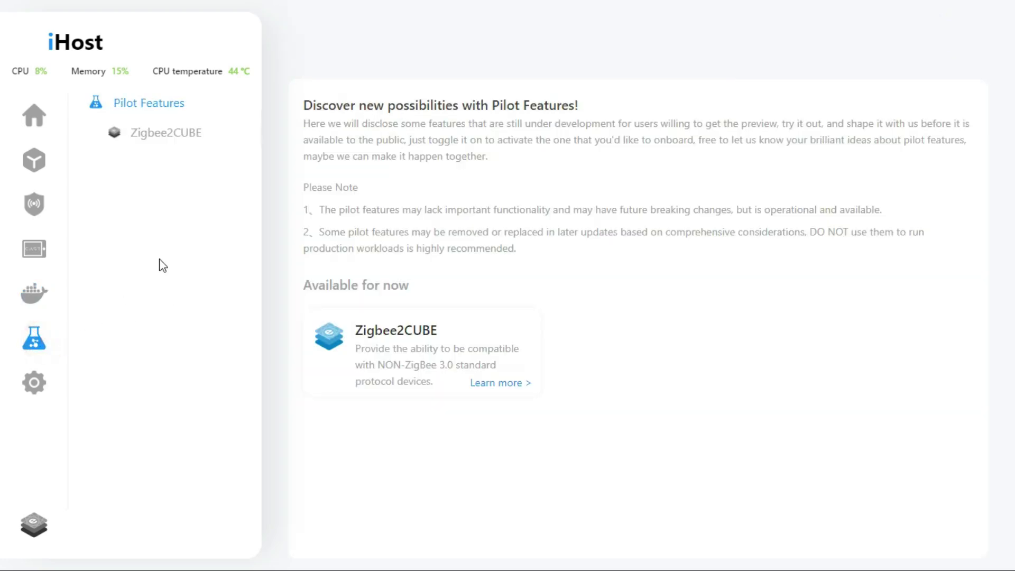
pyautogui.click(164, 152)
pyautogui.click(45, 385)
pyautogui.scroll(-6, 438, 299)
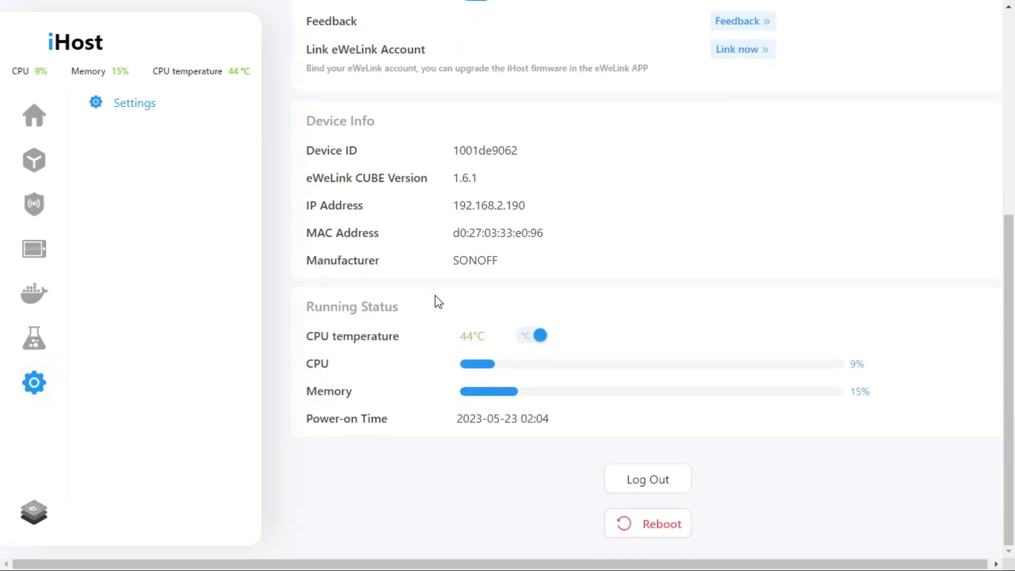
pyautogui.scroll(6, 438, 302)
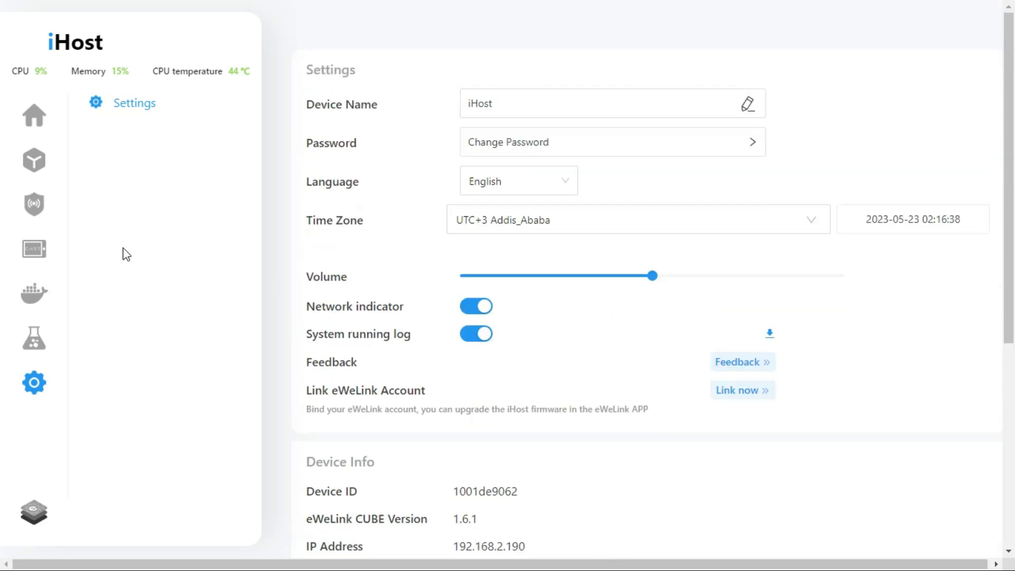
pyautogui.click(38, 293)
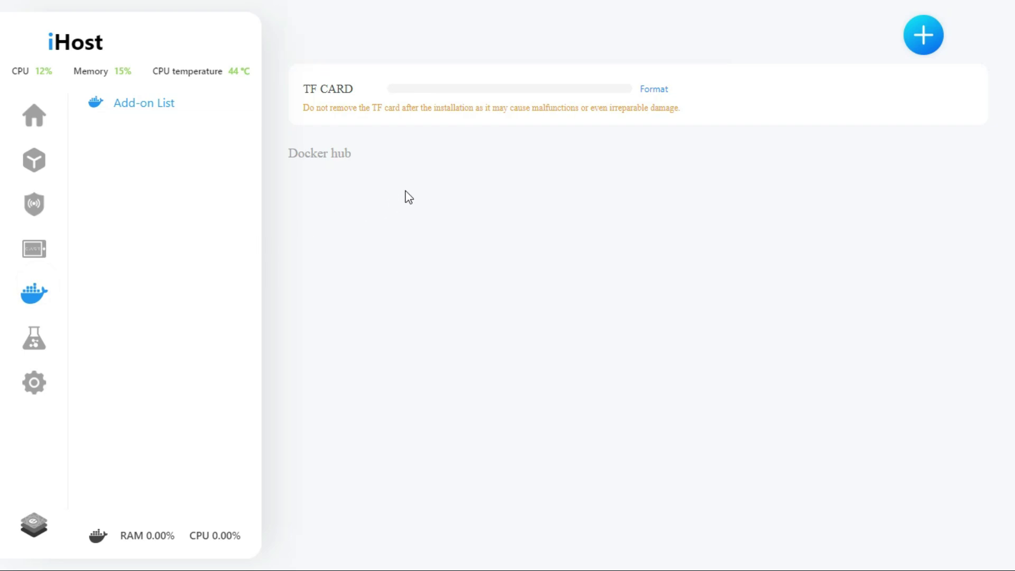
# Format the TF card, then install the ewelink/ewelink-smart-home add-on from Docker hub.
pyautogui.click(658, 92)
pyautogui.click(559, 368)
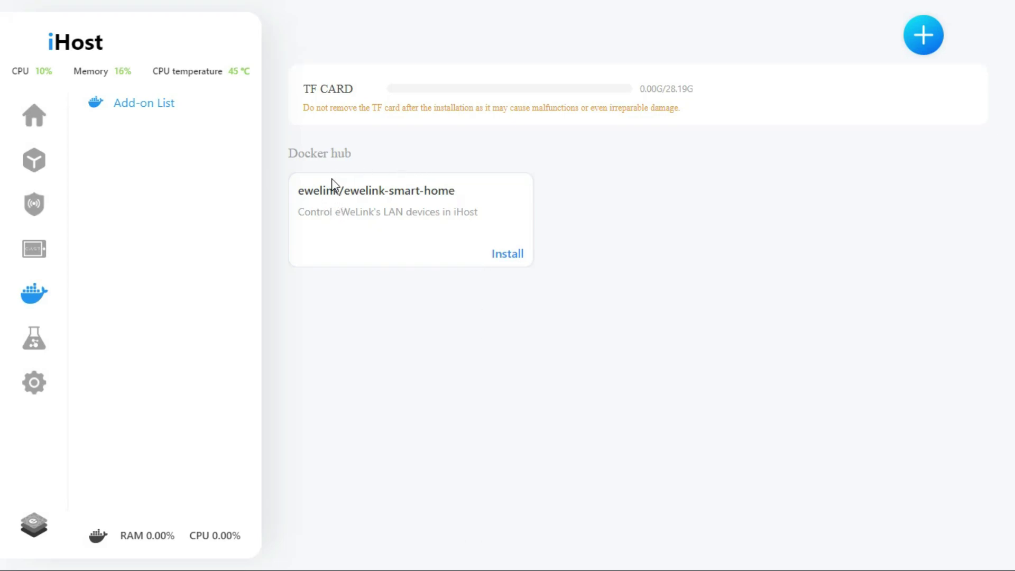
pyautogui.click(505, 257)
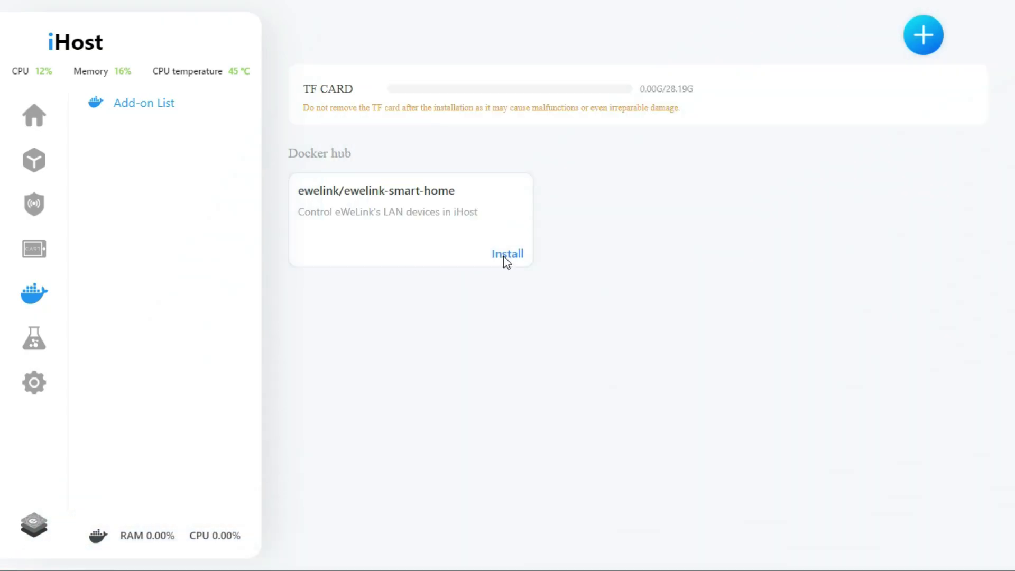
pyautogui.click(505, 257)
pyautogui.click(499, 445)
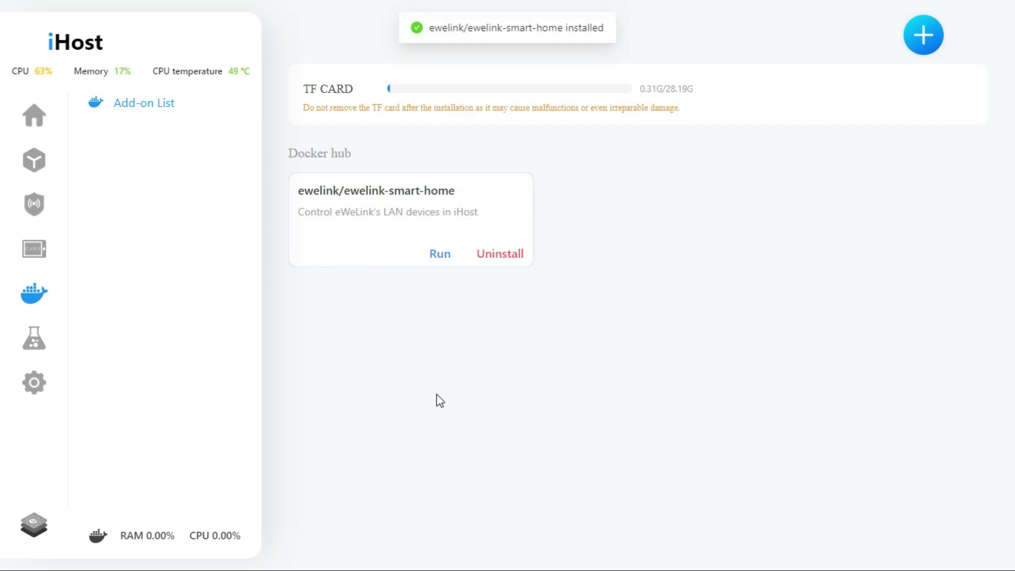
# Run the eWeLink add-on with default settings and sign in using the Jordan (+962) region.
pyautogui.click(441, 260)
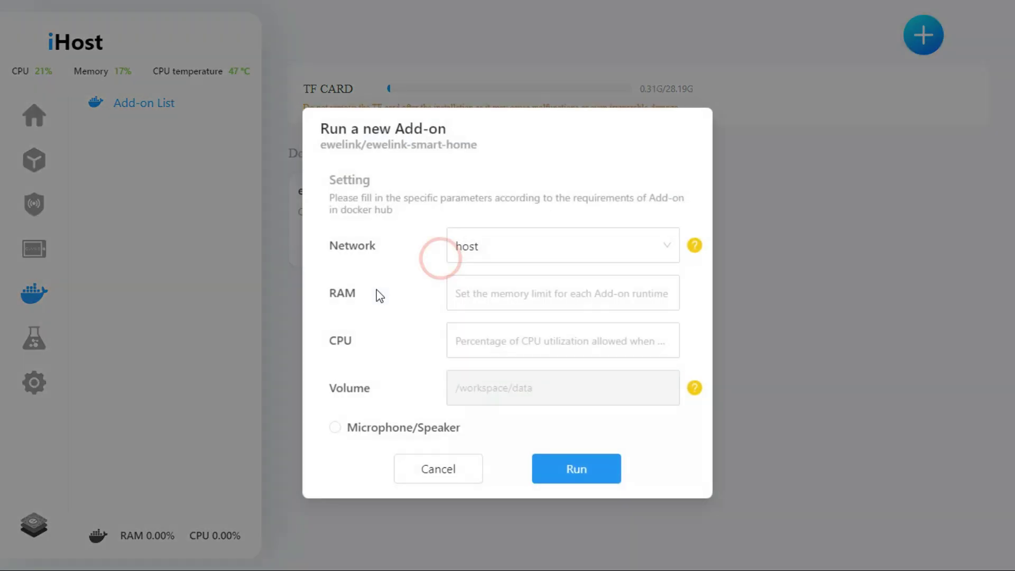
pyautogui.click(575, 468)
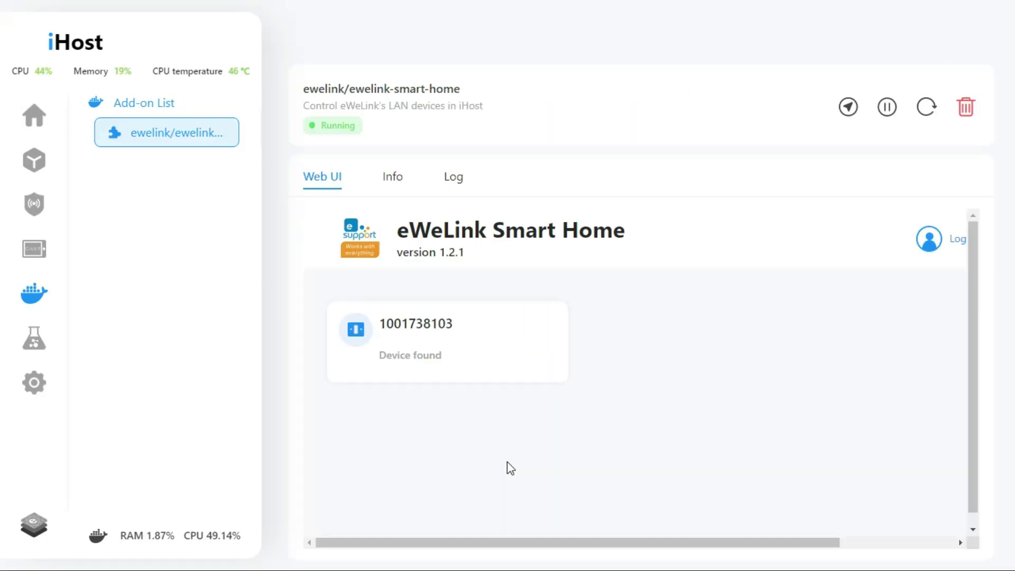
pyautogui.click(954, 242)
pyautogui.click(652, 321)
pyautogui.write('jo')
pyautogui.click(572, 355)
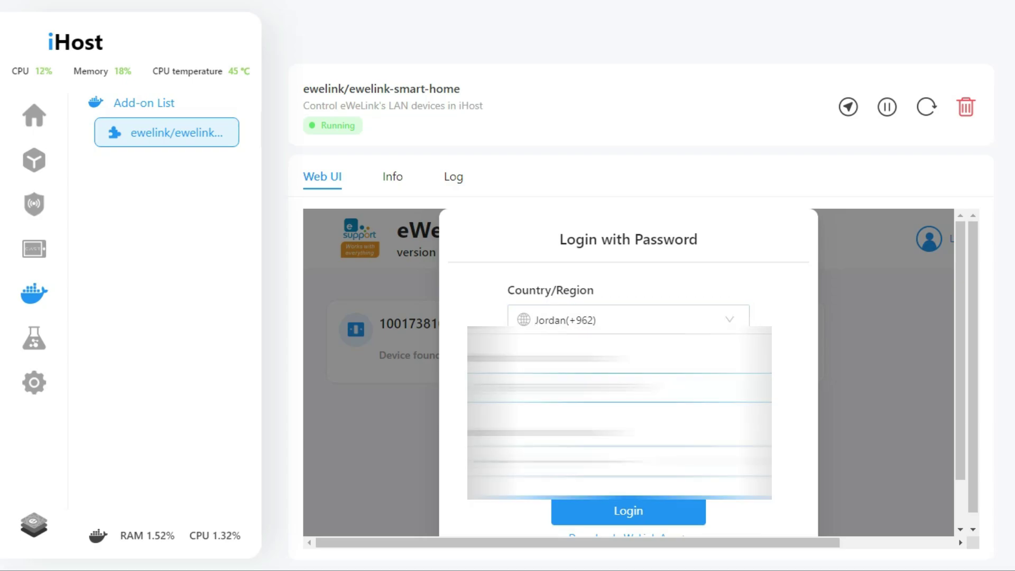
pyautogui.click(561, 505)
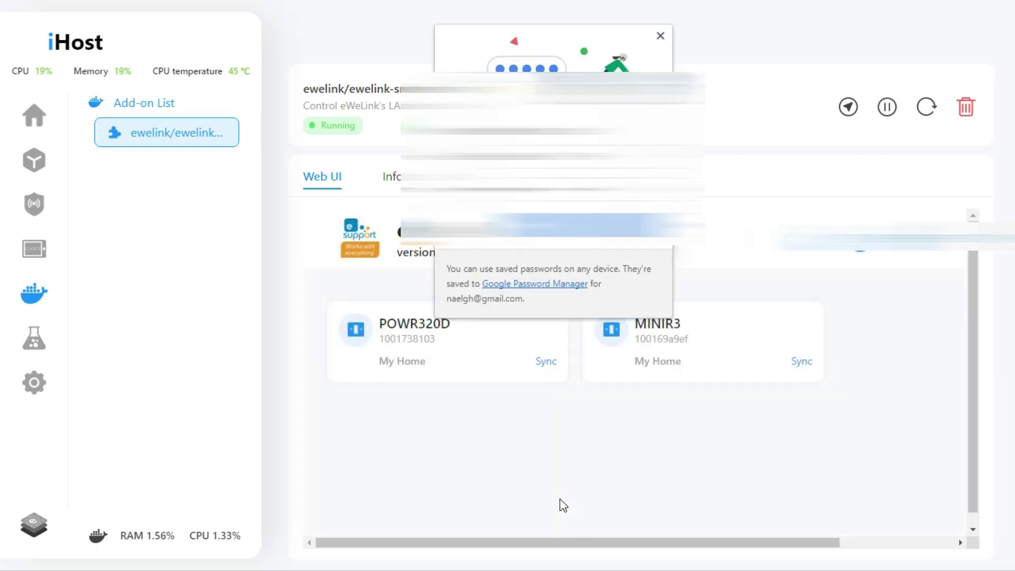
pyautogui.click(660, 35)
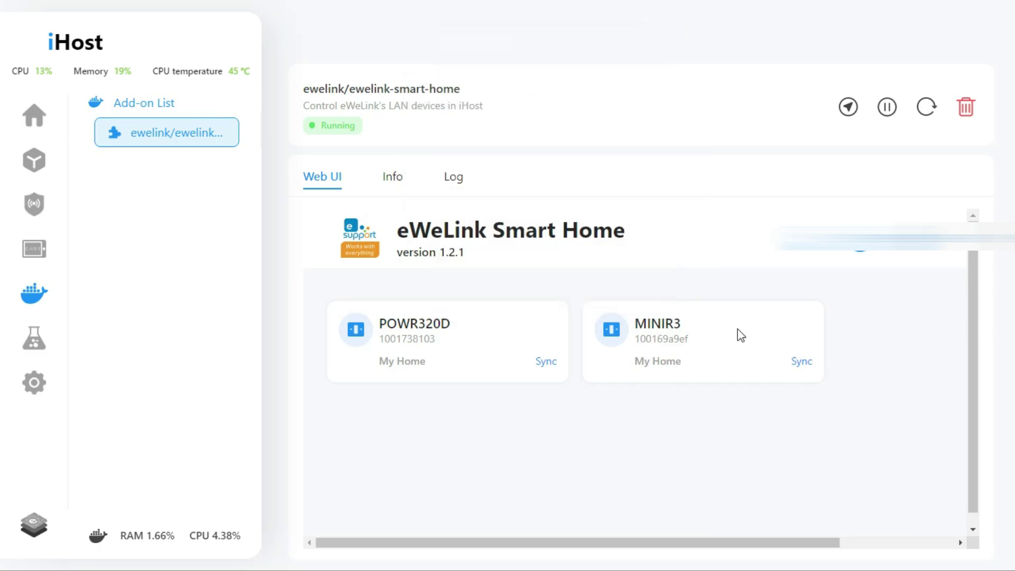
# Sync POWR320D, MINIR3 and NSPanel to iHost and return to the home device list.
pyautogui.click(547, 365)
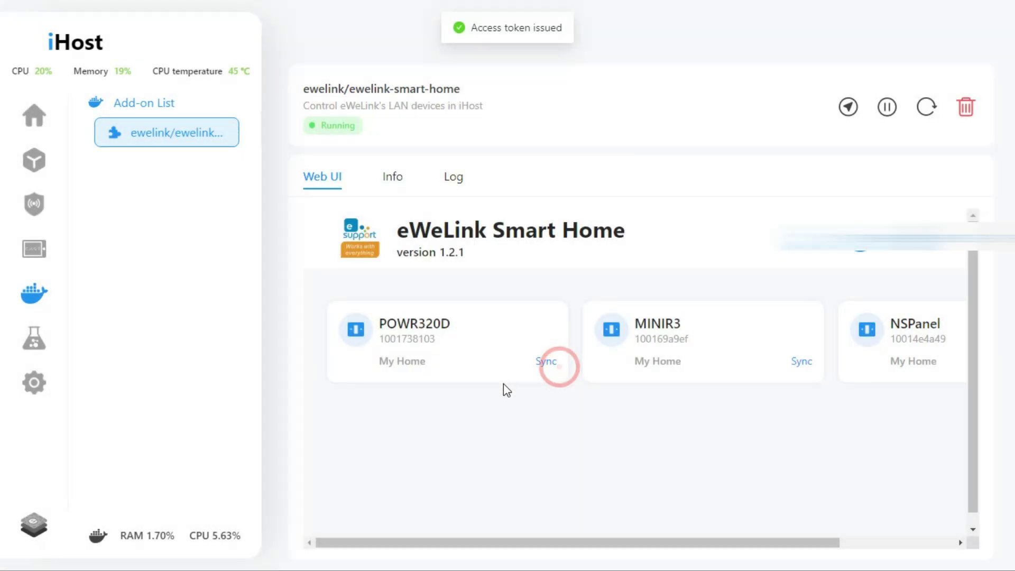
pyautogui.click(799, 365)
pyautogui.moveTo(620, 541); pyautogui.dragTo(779, 538)
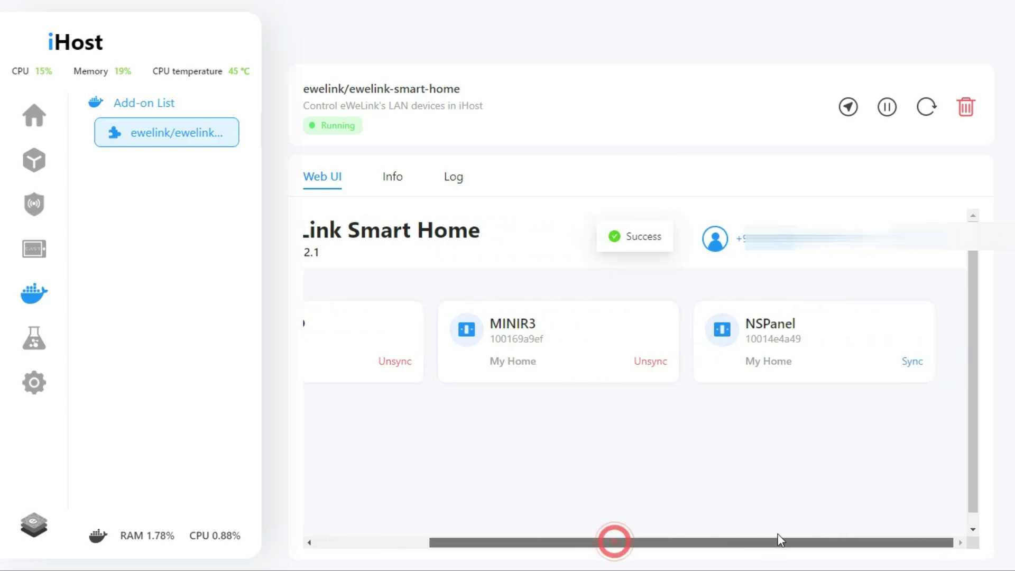
pyautogui.click(904, 363)
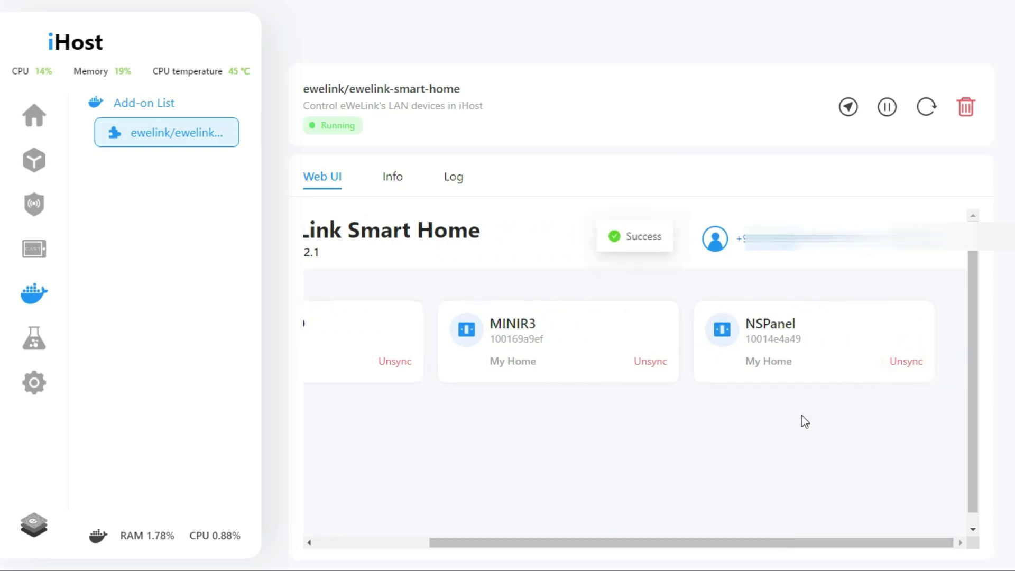
pyautogui.moveTo(726, 541); pyautogui.dragTo(816, 531)
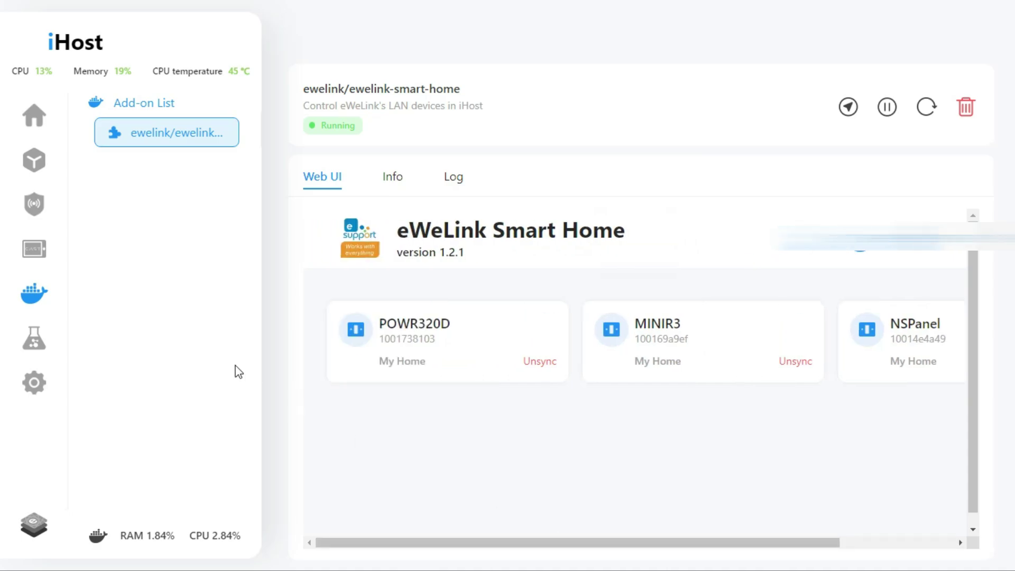
pyautogui.click(34, 115)
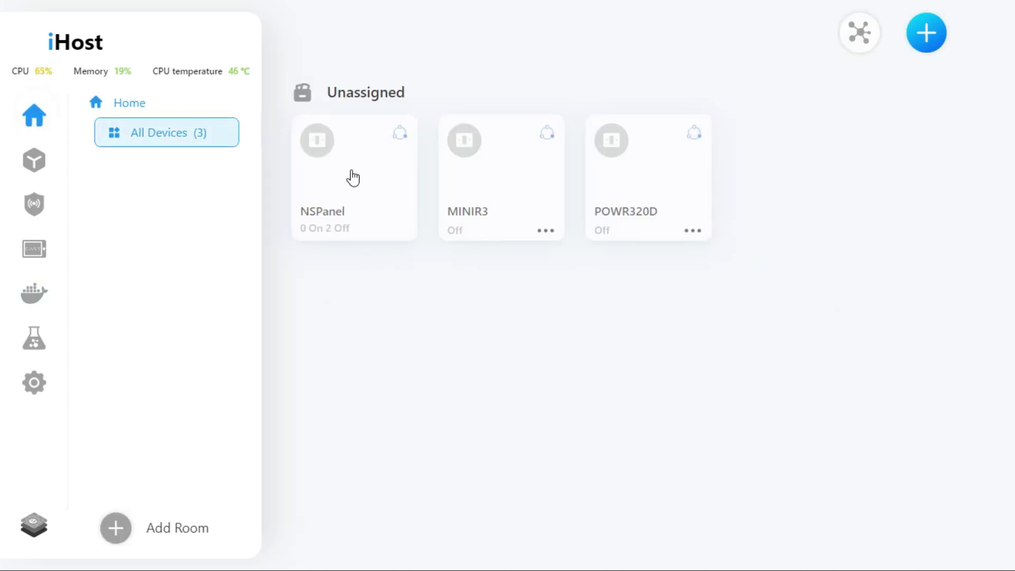
# Clear the accidental text selection and return to the Docker Add-on List.
pyautogui.moveTo(352, 178); pyautogui.dragTo(410, 315)
pyautogui.click(407, 310)
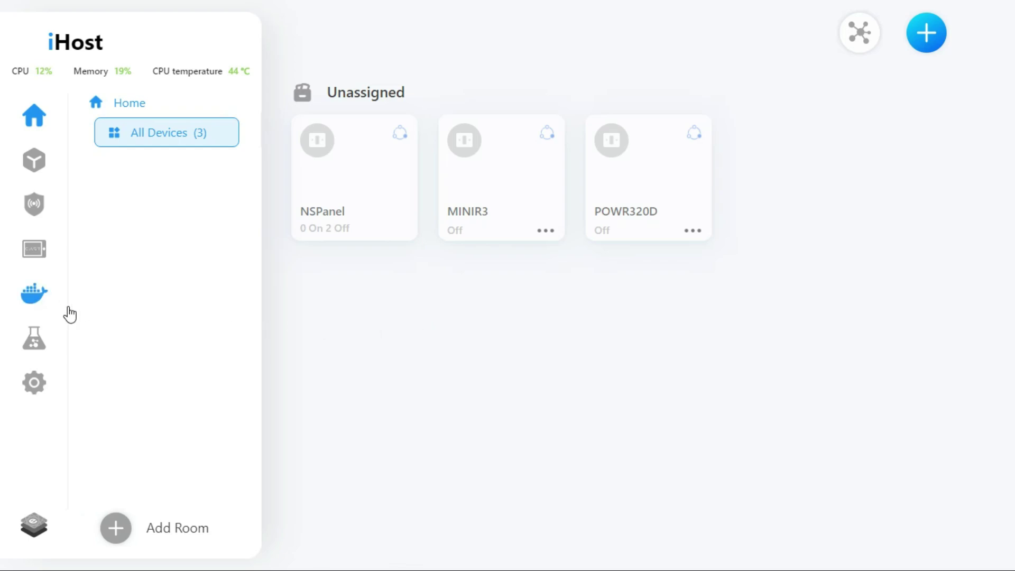
pyautogui.click(36, 302)
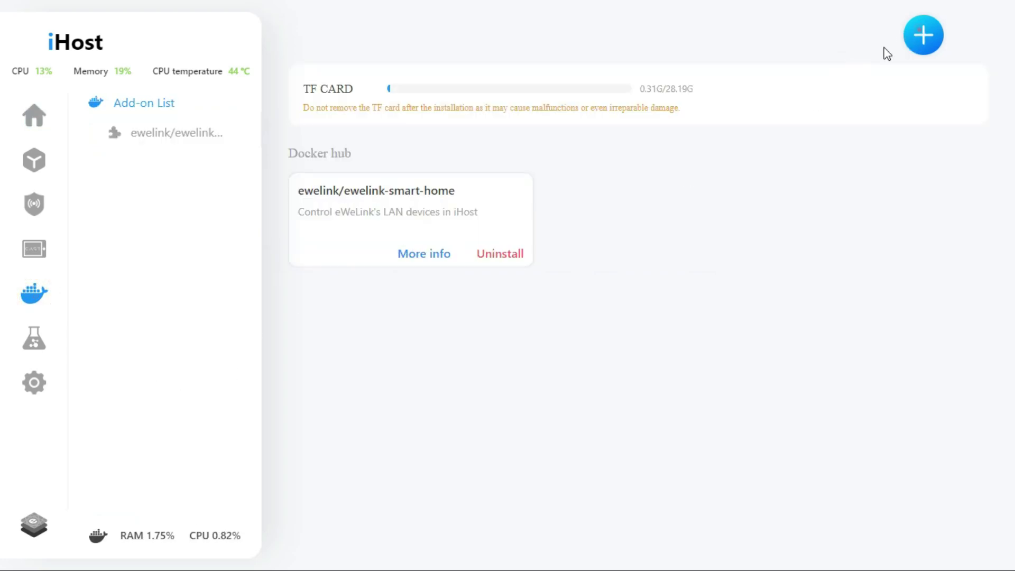
# Search Docker hub for homebridge and add the oznu/homebridge image to the add-on list.
pyautogui.click(922, 35)
pyautogui.click(520, 243)
pyautogui.write('homebridge')
pyautogui.click(654, 247)
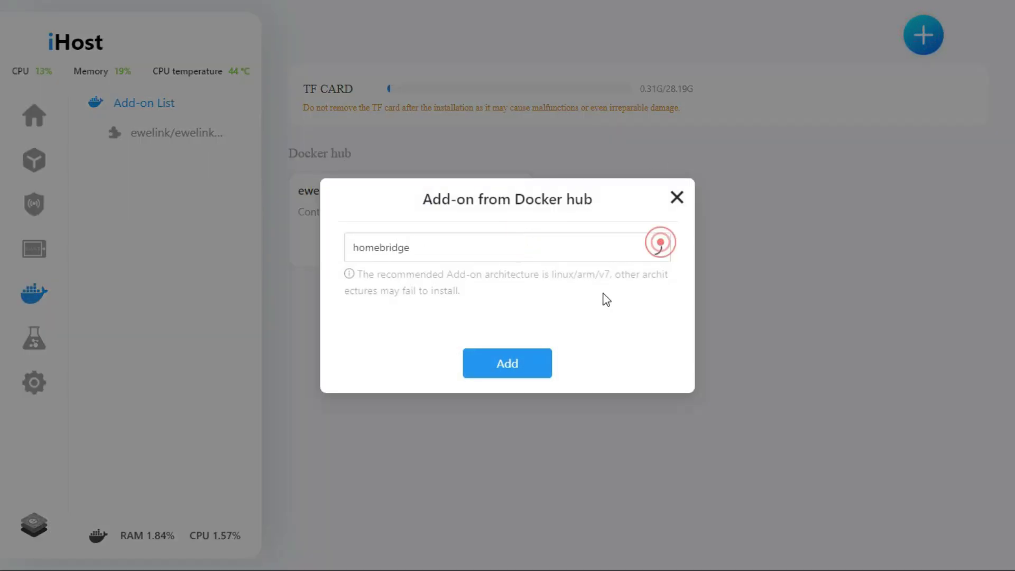
pyautogui.click(386, 228)
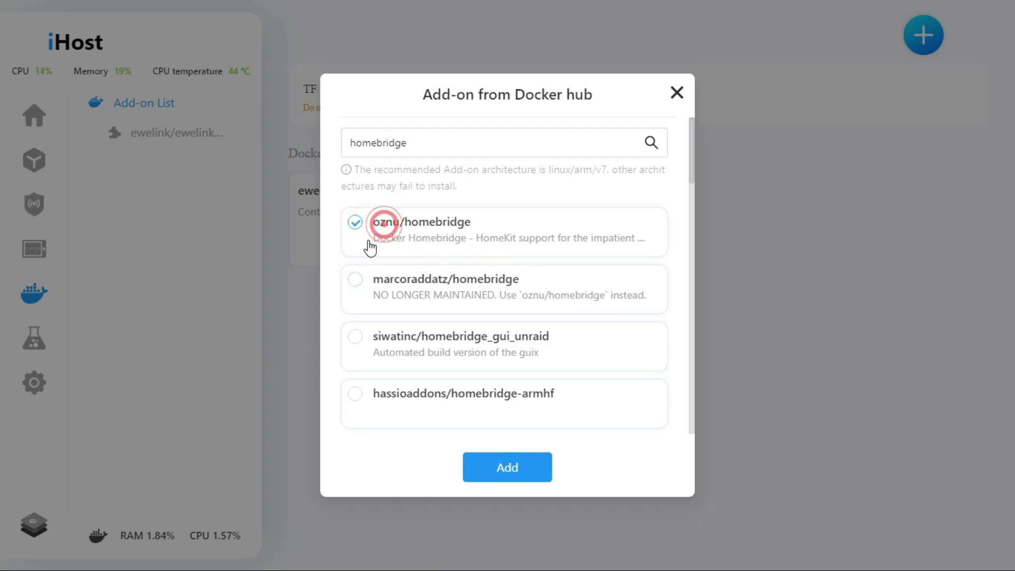
pyautogui.click(498, 474)
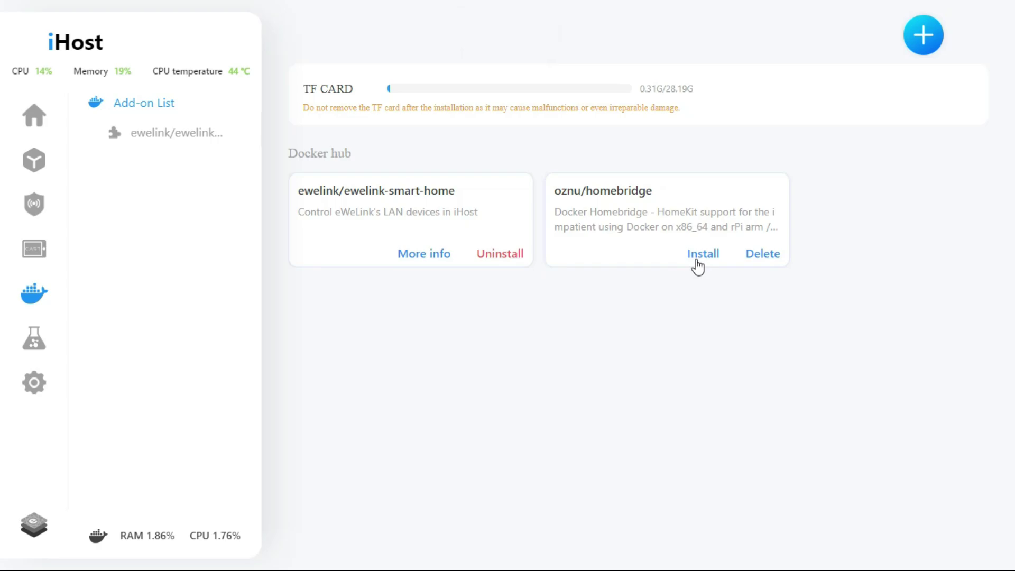
# Install and run the oznu/homebridge add-on, then open its Homebridge web interface.
pyautogui.click(696, 261)
pyautogui.click(488, 447)
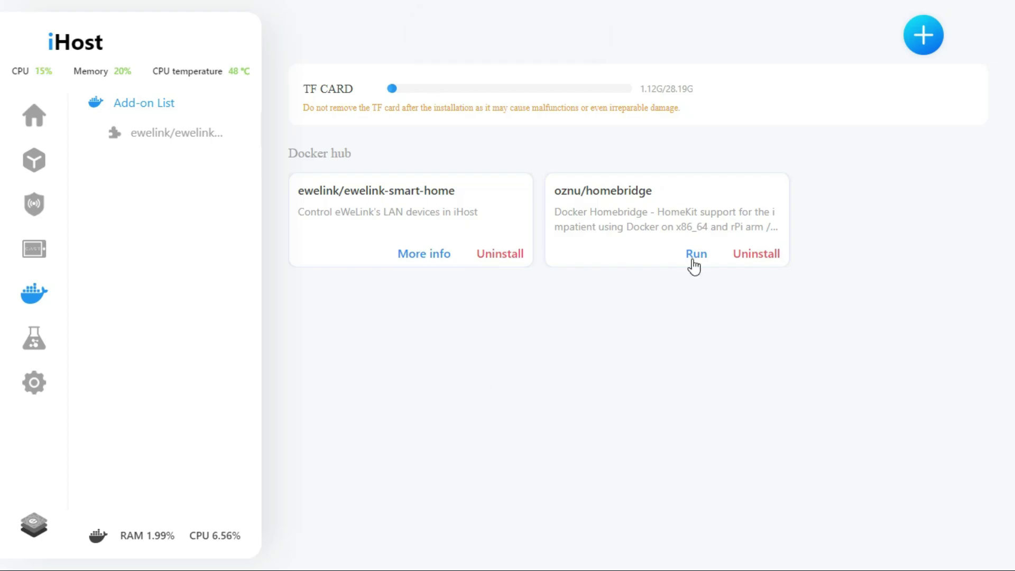
pyautogui.click(693, 256)
pyautogui.click(567, 473)
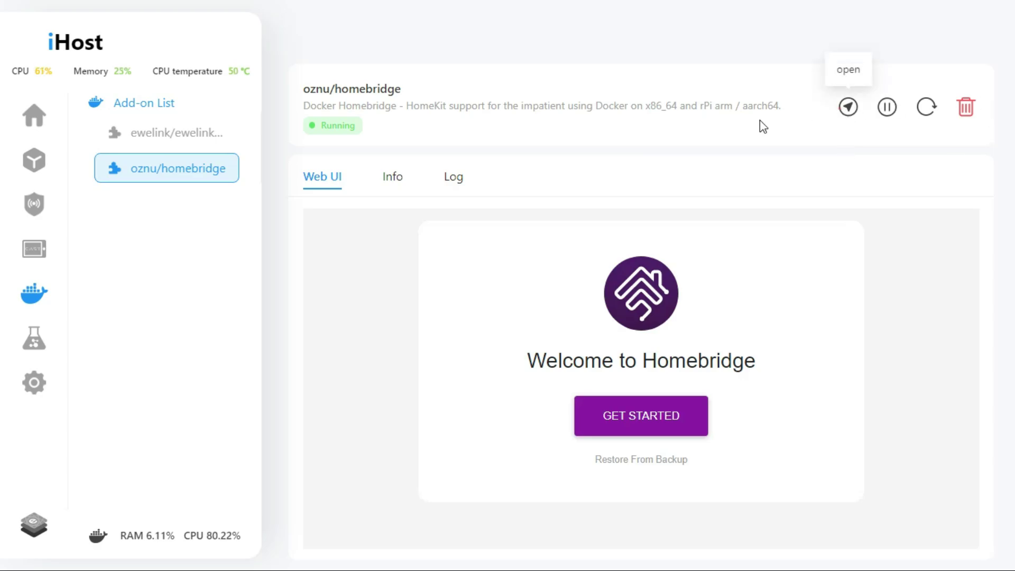
pyautogui.click(840, 107)
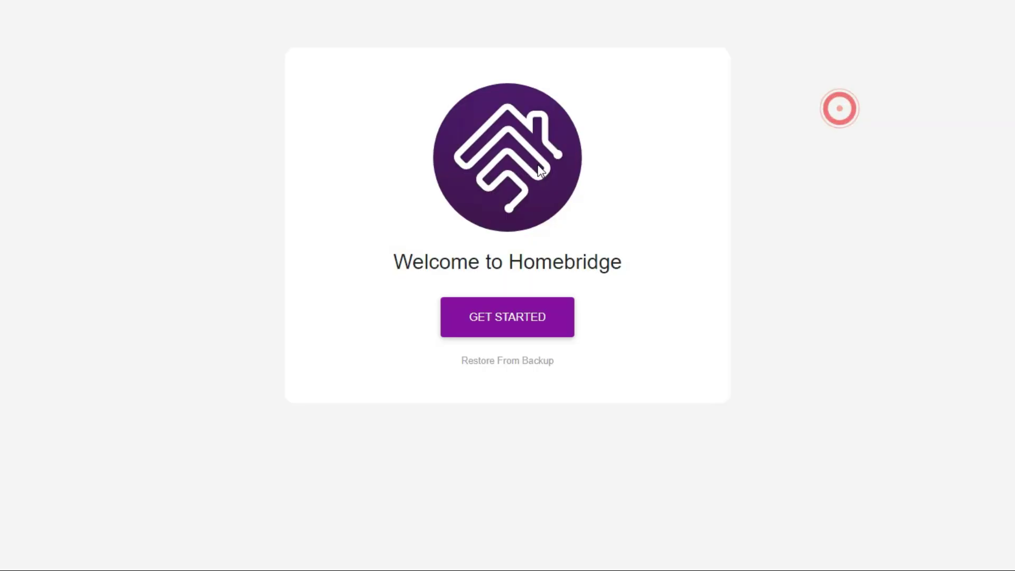
# Start Homebridge setup and create a login account with username admin and a password.
pyautogui.click(478, 319)
pyautogui.click(356, 270)
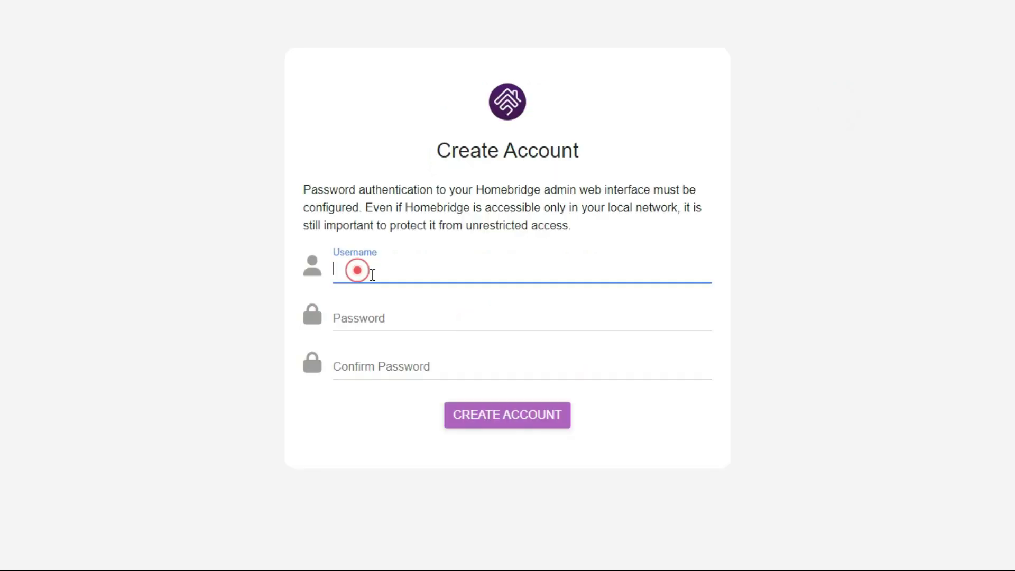
pyautogui.press('Tab')
pyautogui.press('Tab')
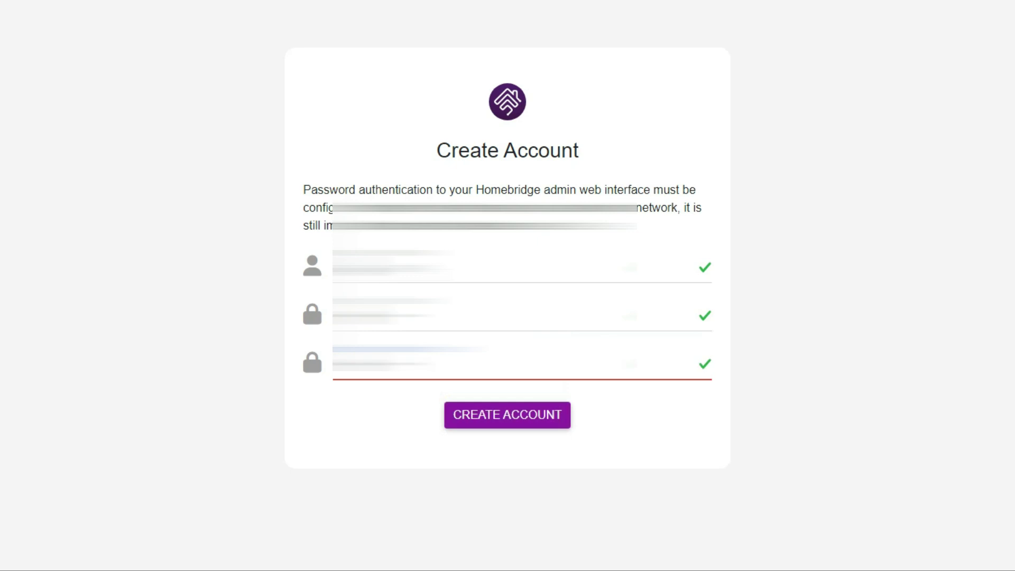
pyautogui.click(507, 414)
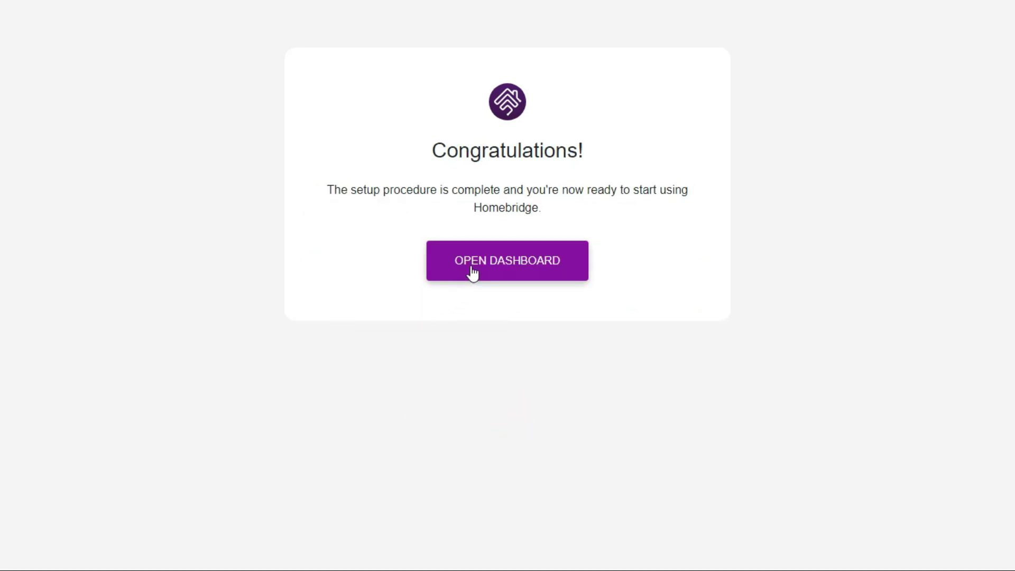
# Open the Homebridge Status dashboard and view it full screen.
pyautogui.click(473, 270)
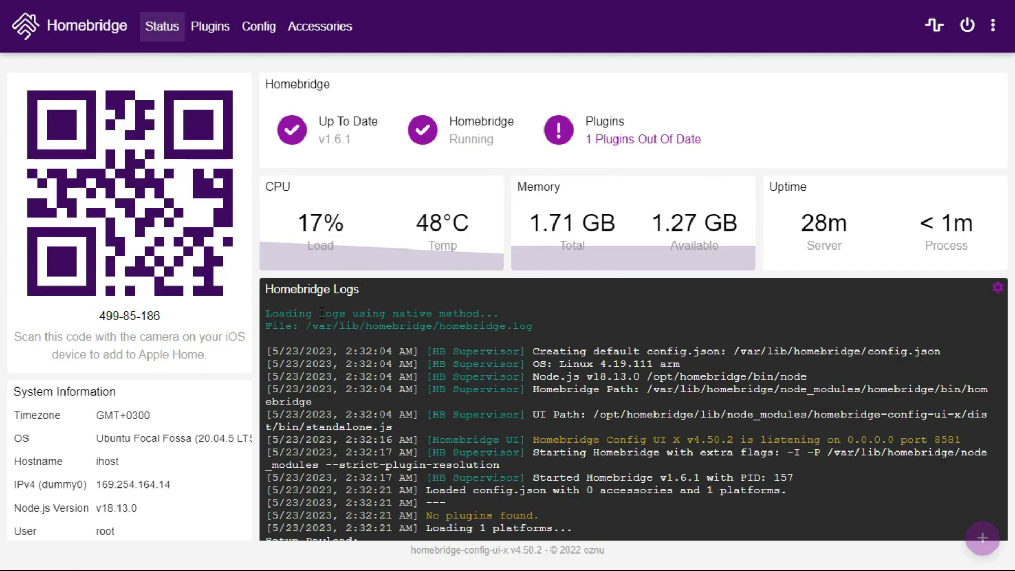
pyautogui.scroll(-3, 322, 312)
pyautogui.scroll(3, 245, 351)
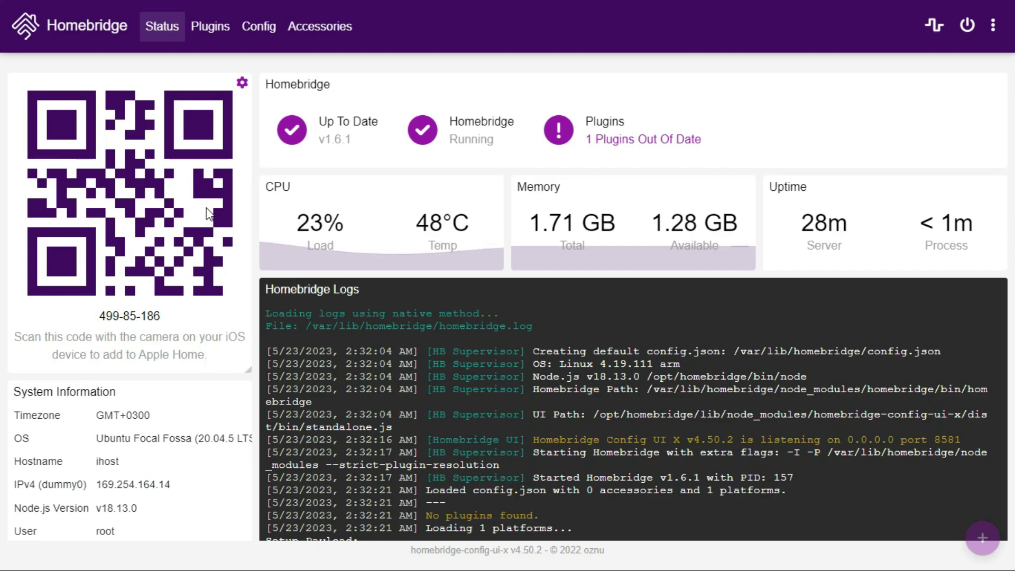
pyautogui.click(162, 26)
pyautogui.press('F11')
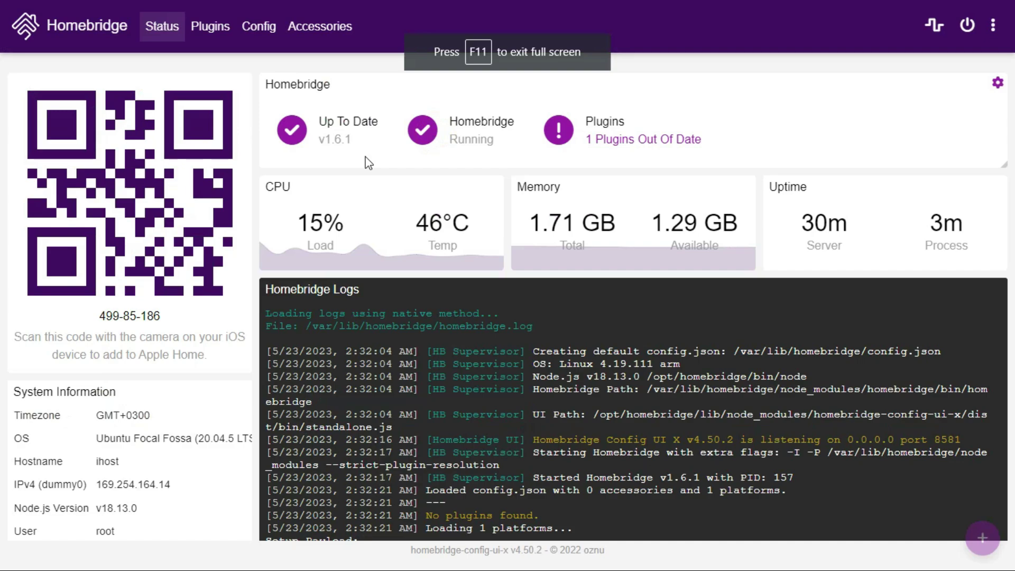
# Search Plugins for 'ewelink cube' and install the Homebridge eWeLink CUBE plugin.
pyautogui.click(209, 26)
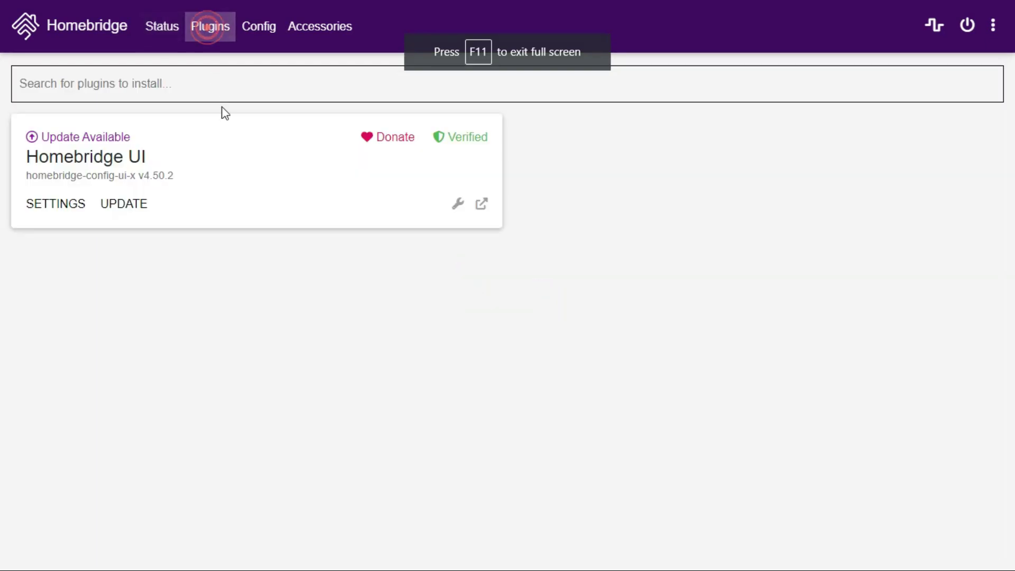
pyautogui.click(174, 85)
pyautogui.write('ewelink')
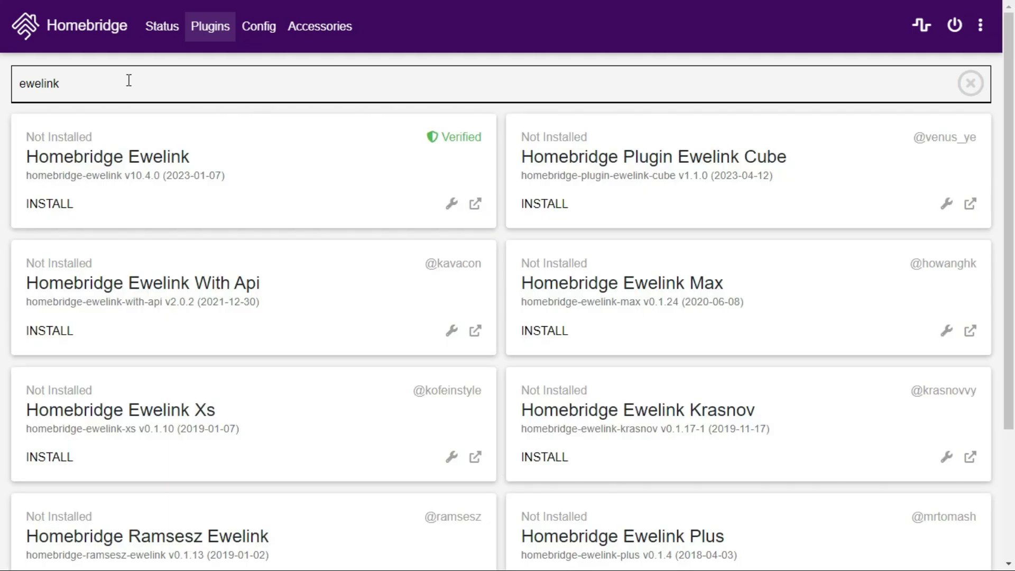
pyautogui.write(' cube')
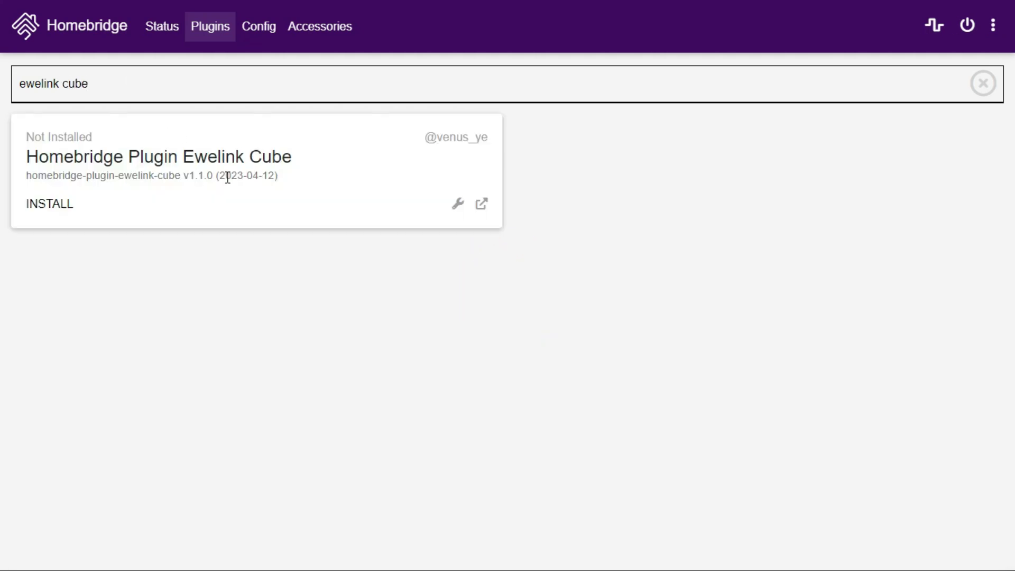
pyautogui.click(330, 175)
pyautogui.click(49, 206)
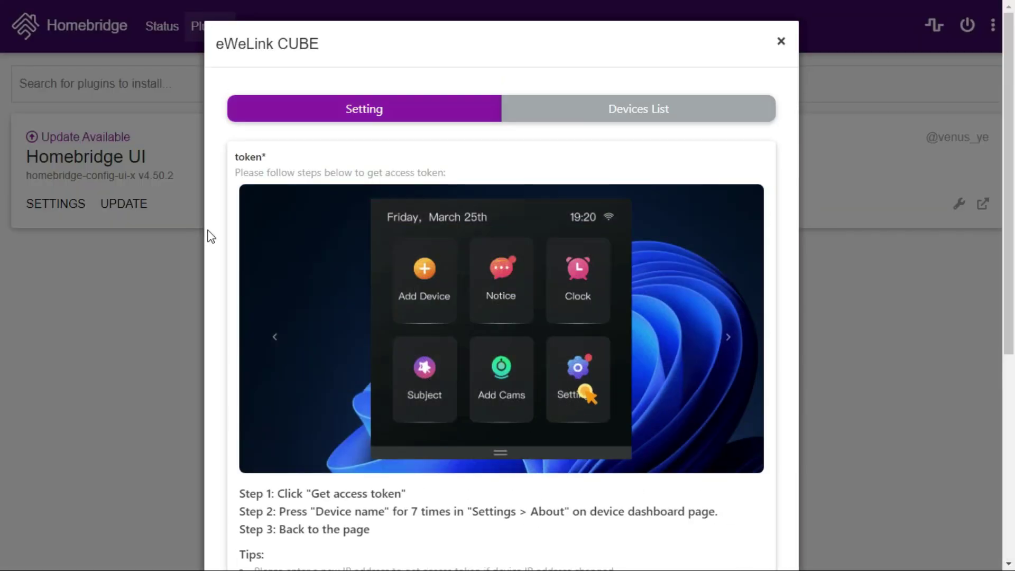
# Get an iHost access token for the plugin and show its Devices List tab.
pyautogui.press('F11')
pyautogui.scroll(-5, 428, 344)
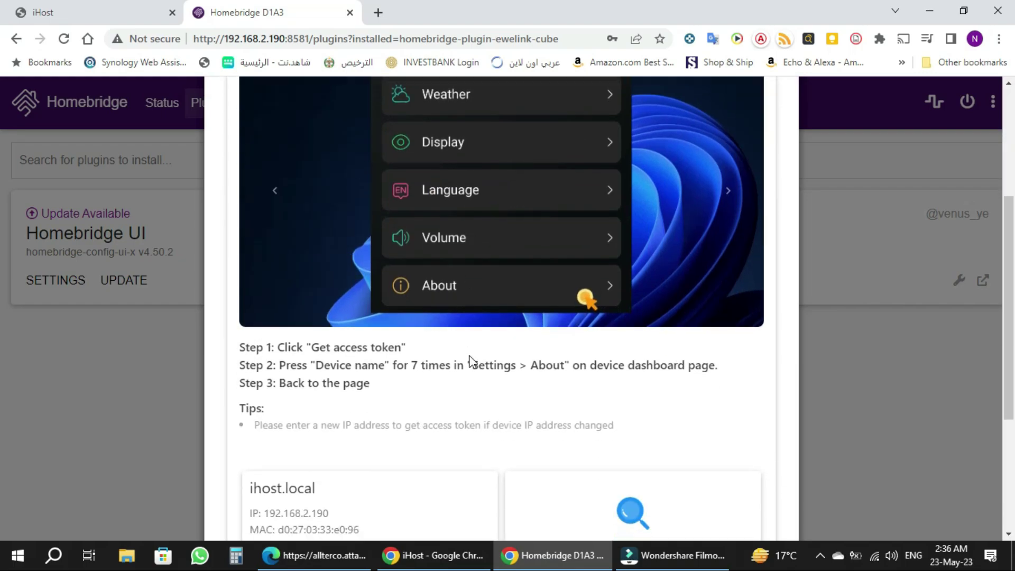
pyautogui.scroll(-3, 472, 362)
pyautogui.click(358, 408)
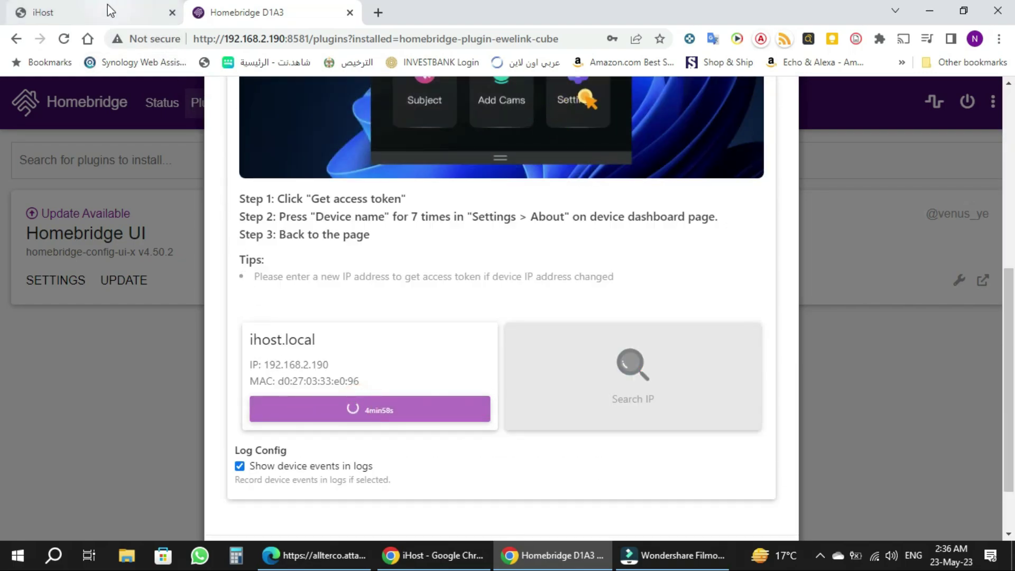
pyautogui.click(114, 19)
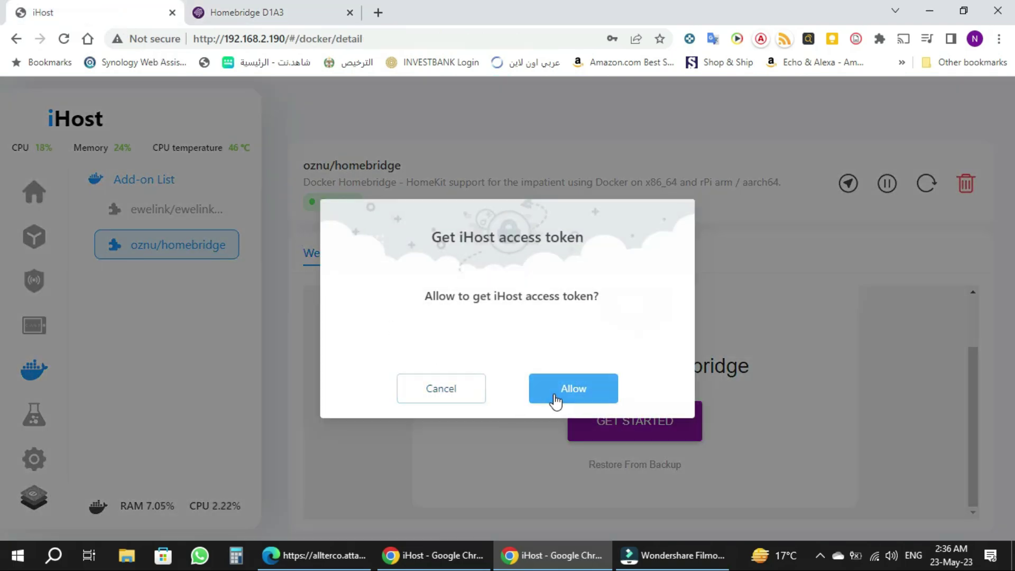
pyautogui.click(552, 397)
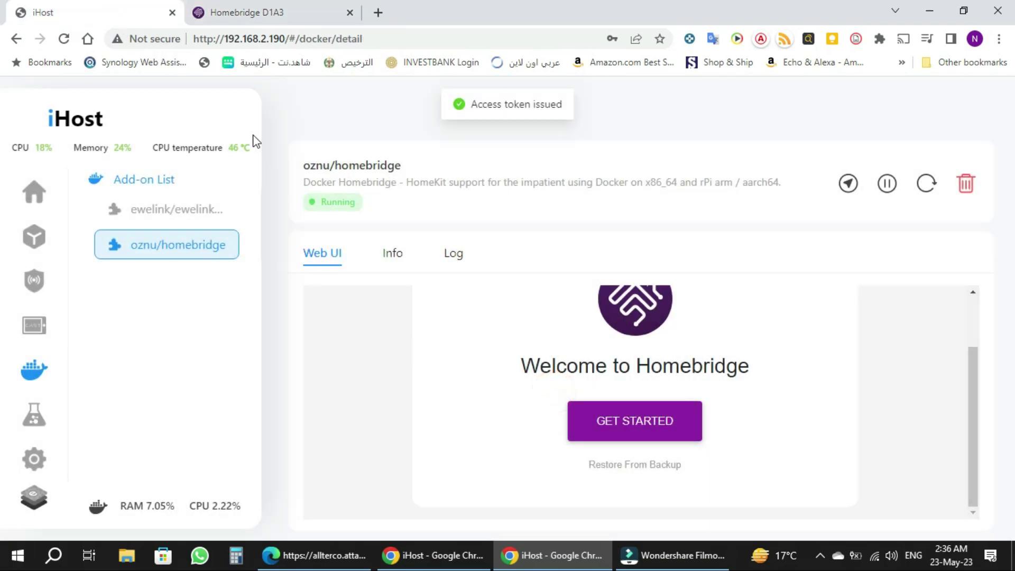
pyautogui.click(237, 12)
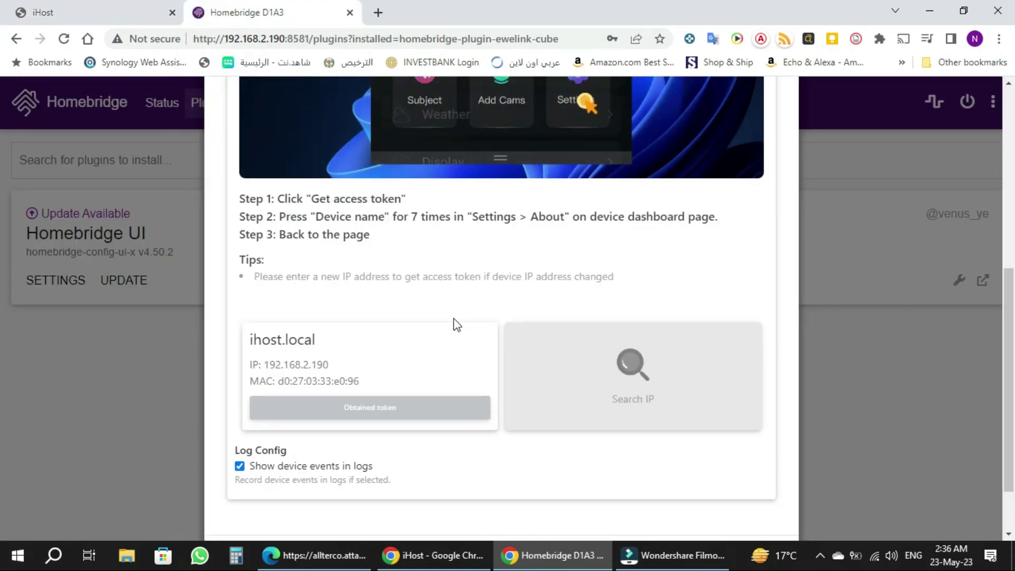
pyautogui.scroll(8, 451, 322)
pyautogui.click(574, 182)
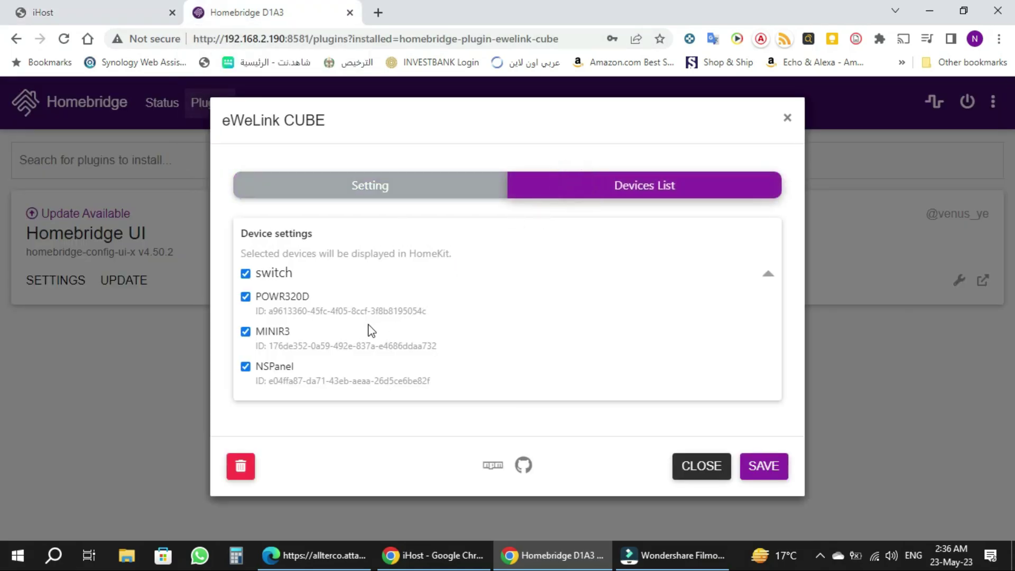
# Save the eWeLink CUBE configuration and restart Homebridge so its accessories appear.
pyautogui.click(771, 475)
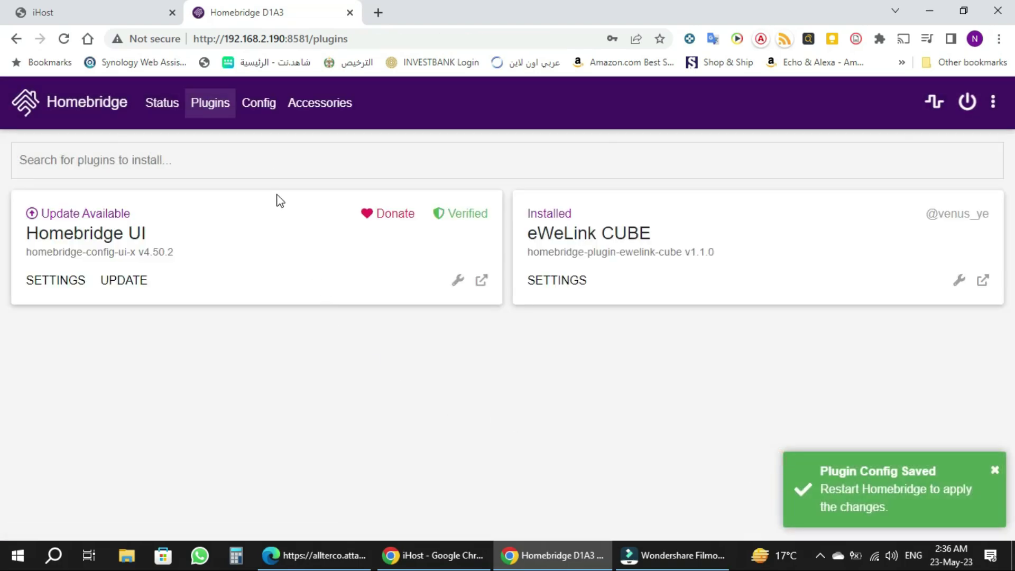
pyautogui.click(308, 106)
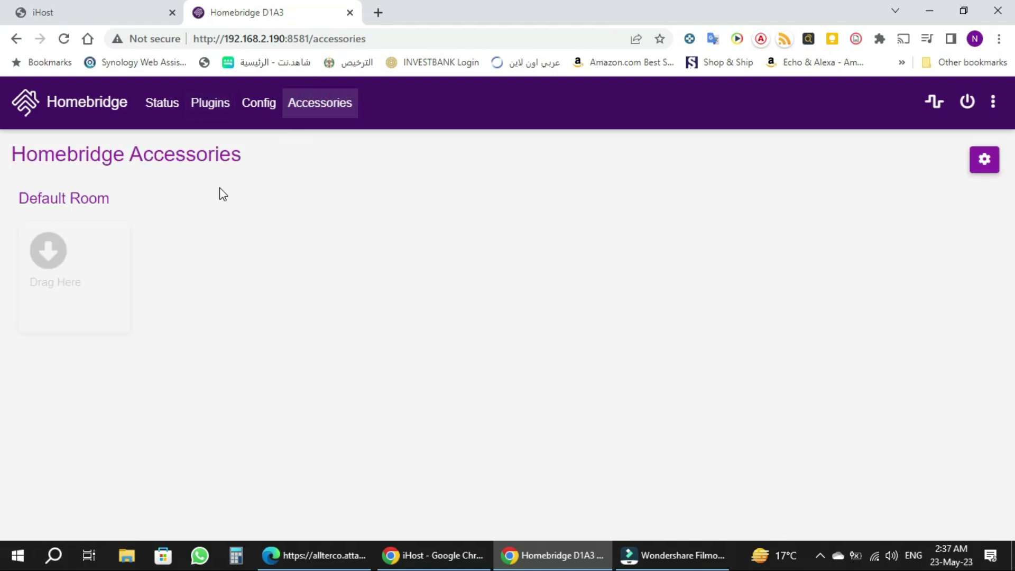
pyautogui.click(966, 103)
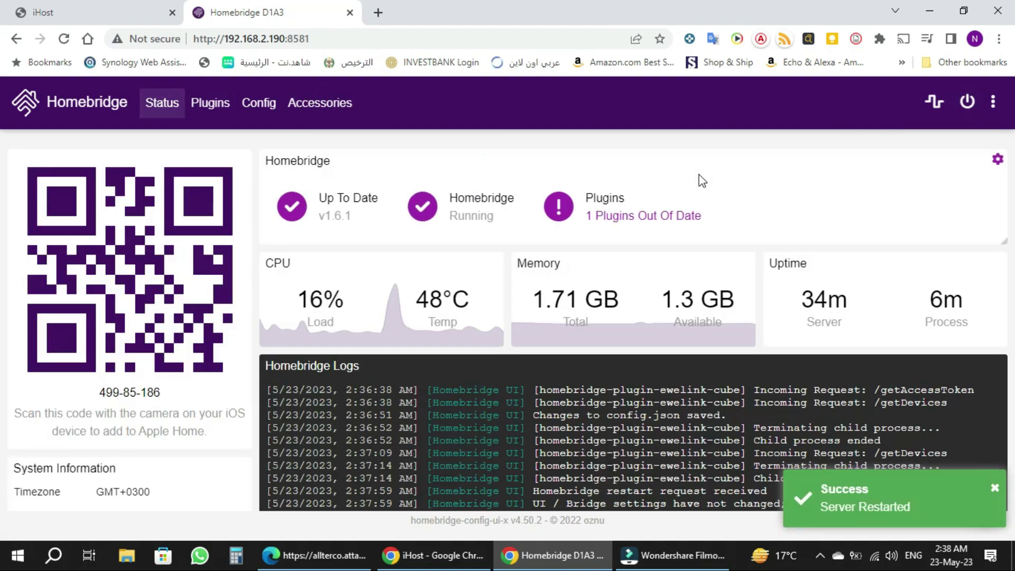
pyautogui.click(315, 111)
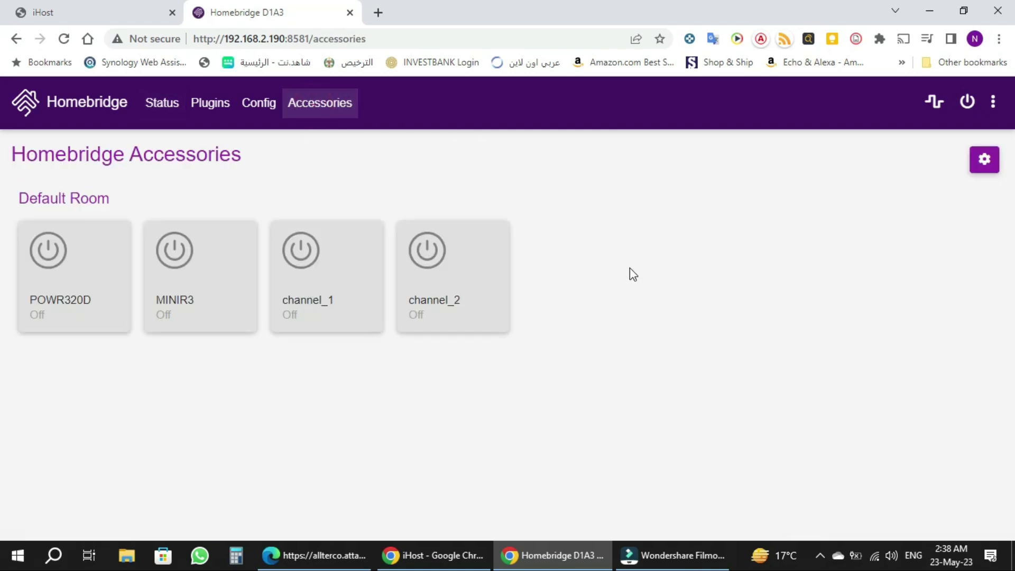
# Test the accessories by turning channel_2 on and off and trying MINIR3.
pyautogui.click(424, 247)
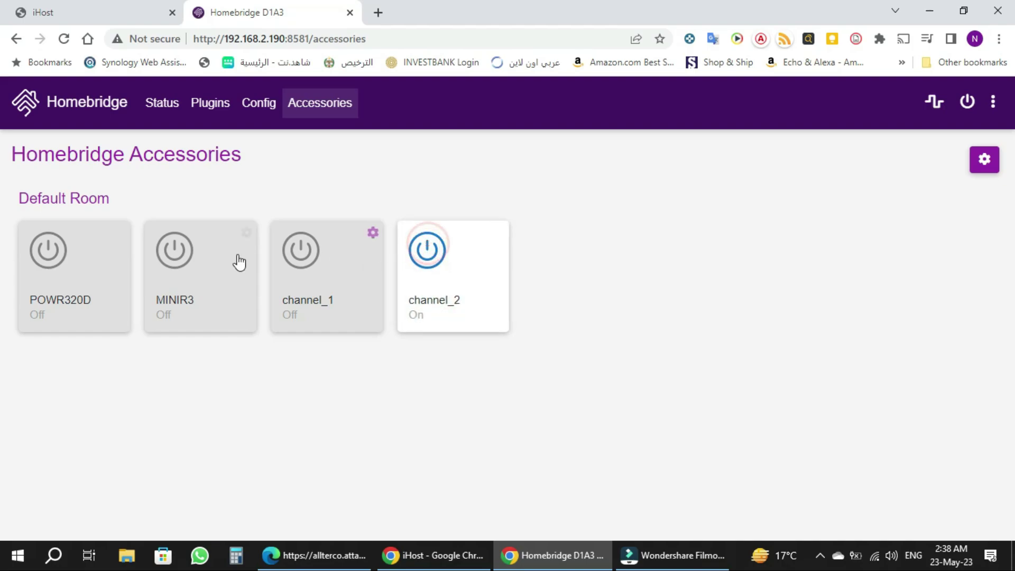
pyautogui.click(175, 250)
pyautogui.click(432, 253)
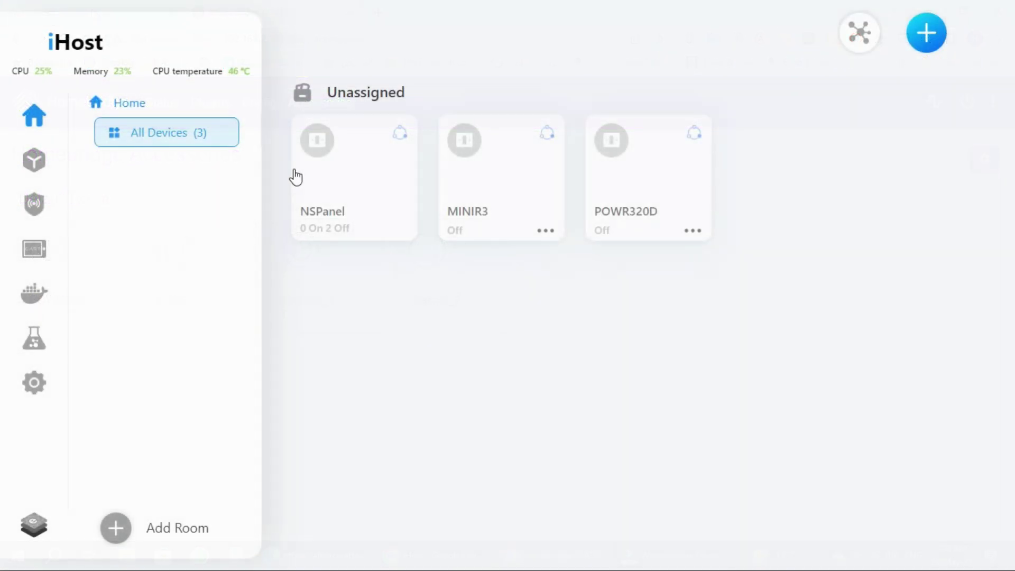
# Link iHost to the eWeLink account from Settings using password login with the account's country.
pyautogui.click(41, 386)
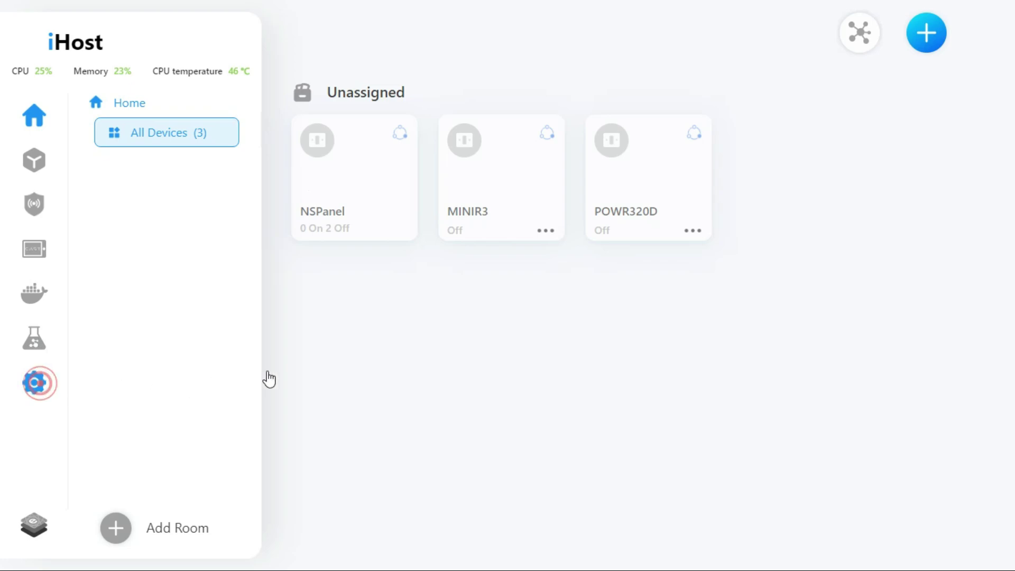
pyautogui.click(719, 391)
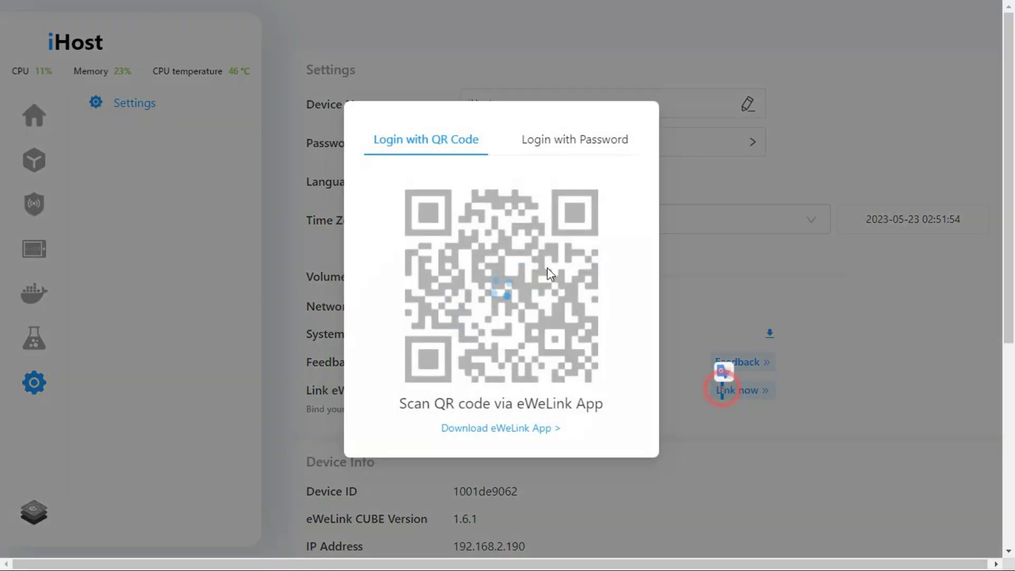
pyautogui.click(552, 141)
pyautogui.click(529, 204)
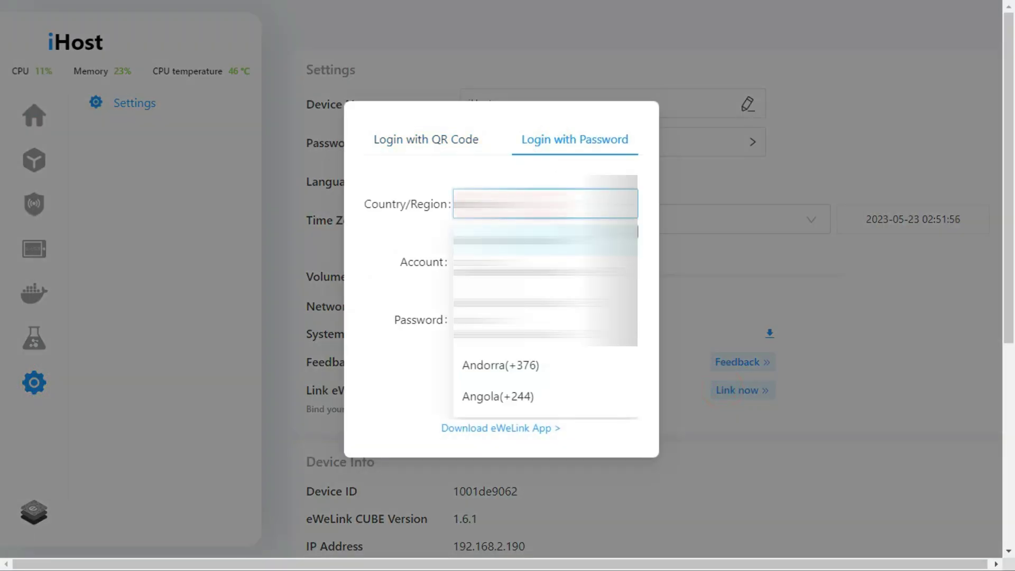
pyautogui.scroll(-10, 544, 317)
pyautogui.click(544, 285)
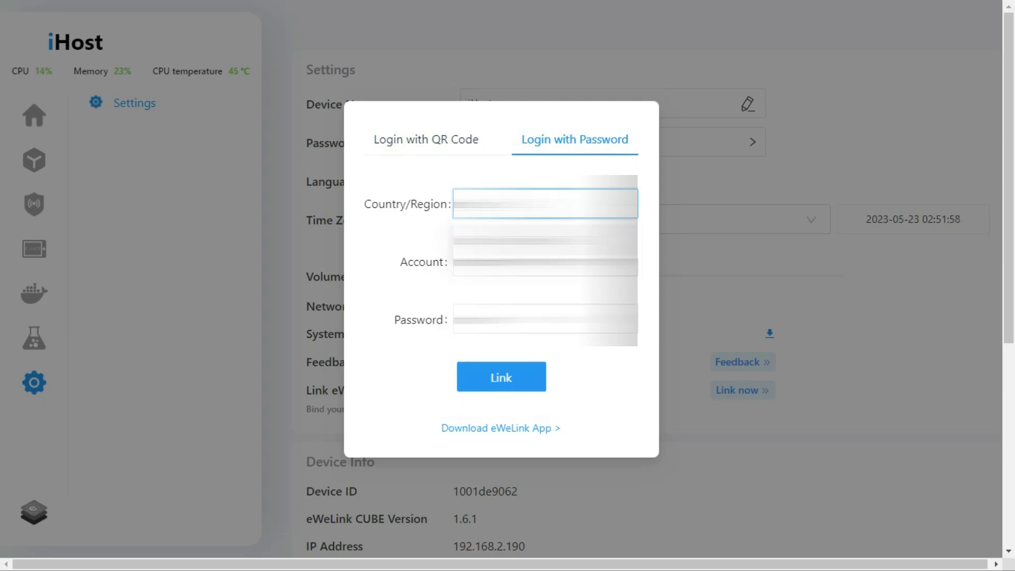
pyautogui.press('Down')
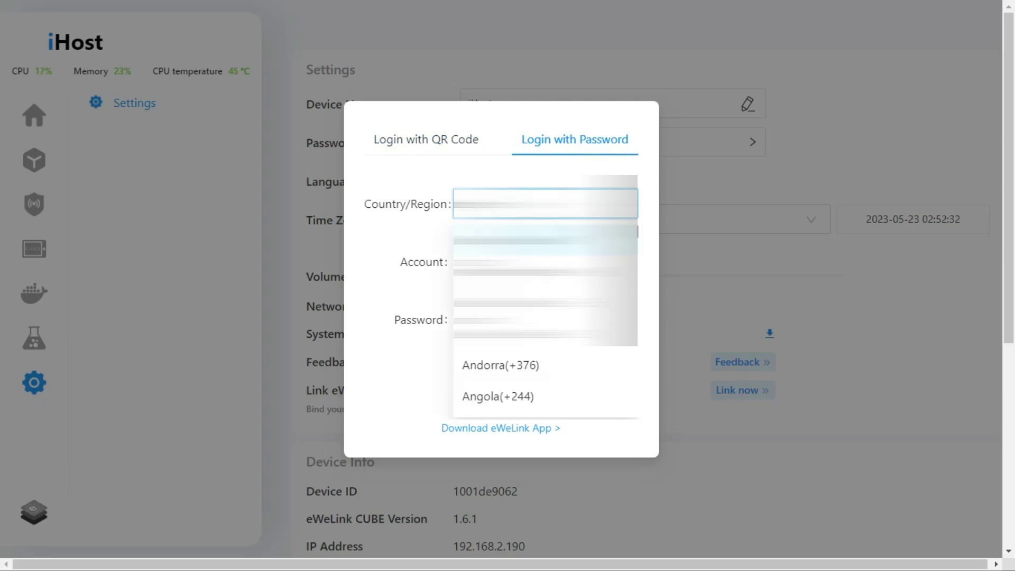
pyautogui.press('Escape')
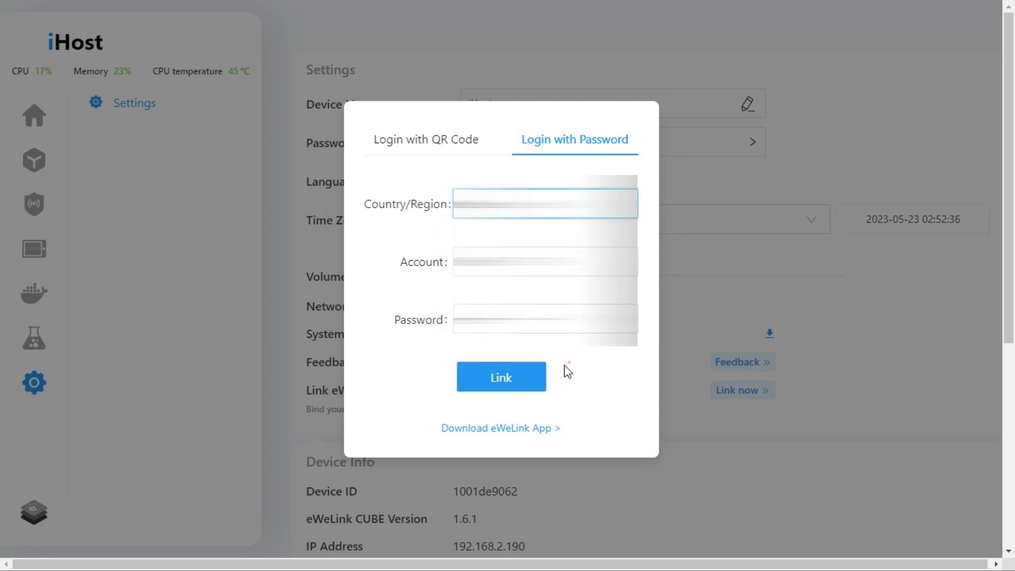
pyautogui.click(520, 378)
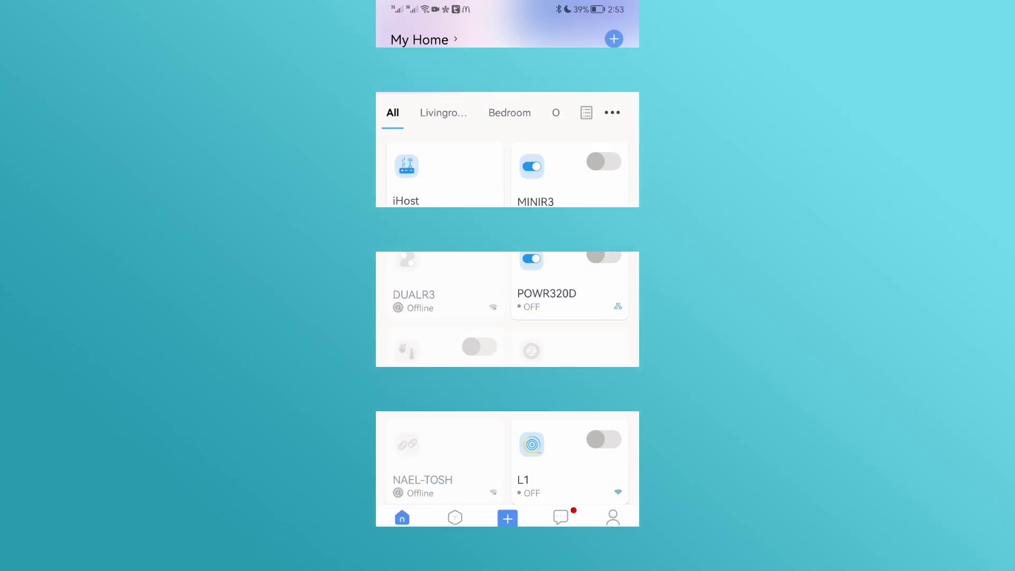
# Open the iHost device page and its Device Settings in the eWeLink app.
pyautogui.moveTo(451, 155); pyautogui.dragTo(415, 196)
pyautogui.click(462, 208)
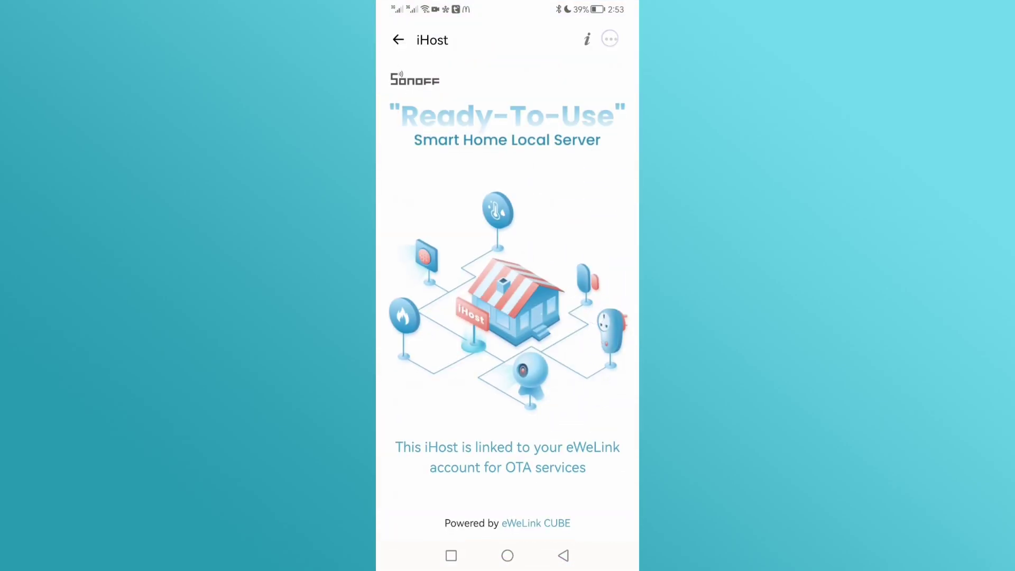
pyautogui.click(610, 38)
pyautogui.moveTo(592, 185); pyautogui.dragTo(578, 172)
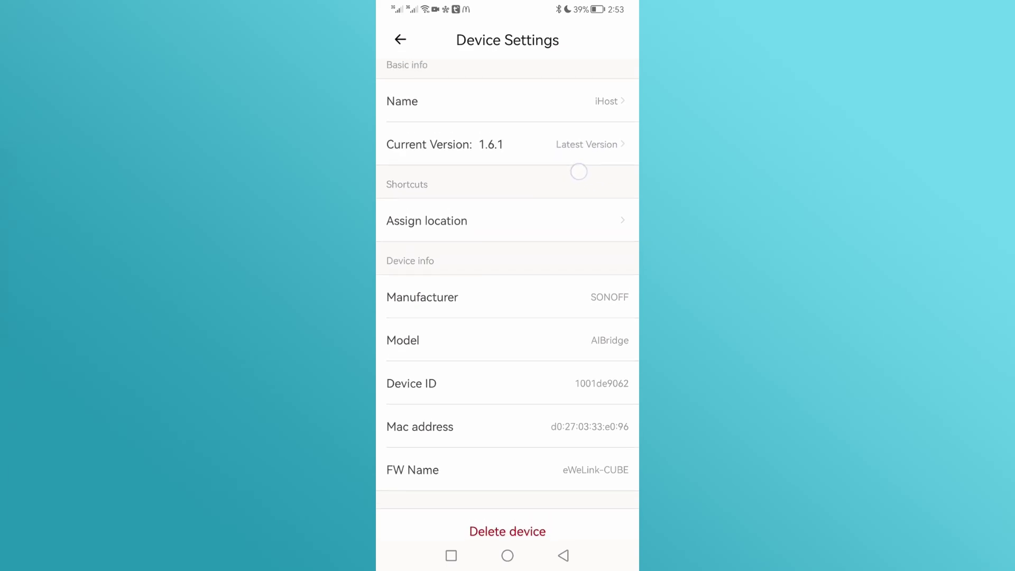